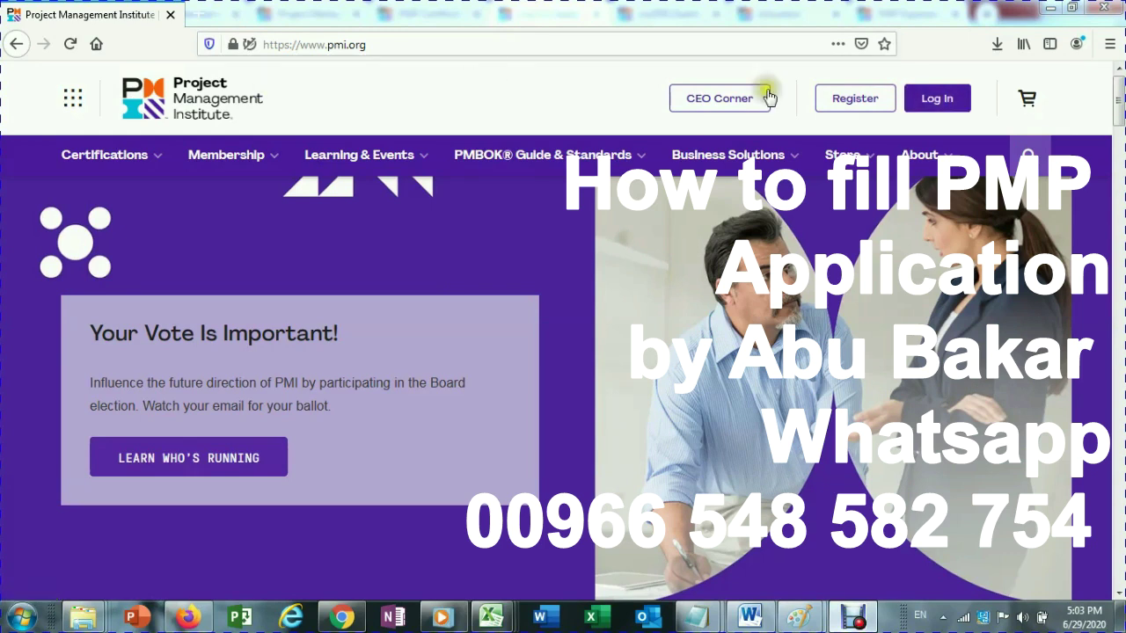
Step: Go from the PMI home page to the account registration form and review its Personal Information fields
left_click(943, 102)
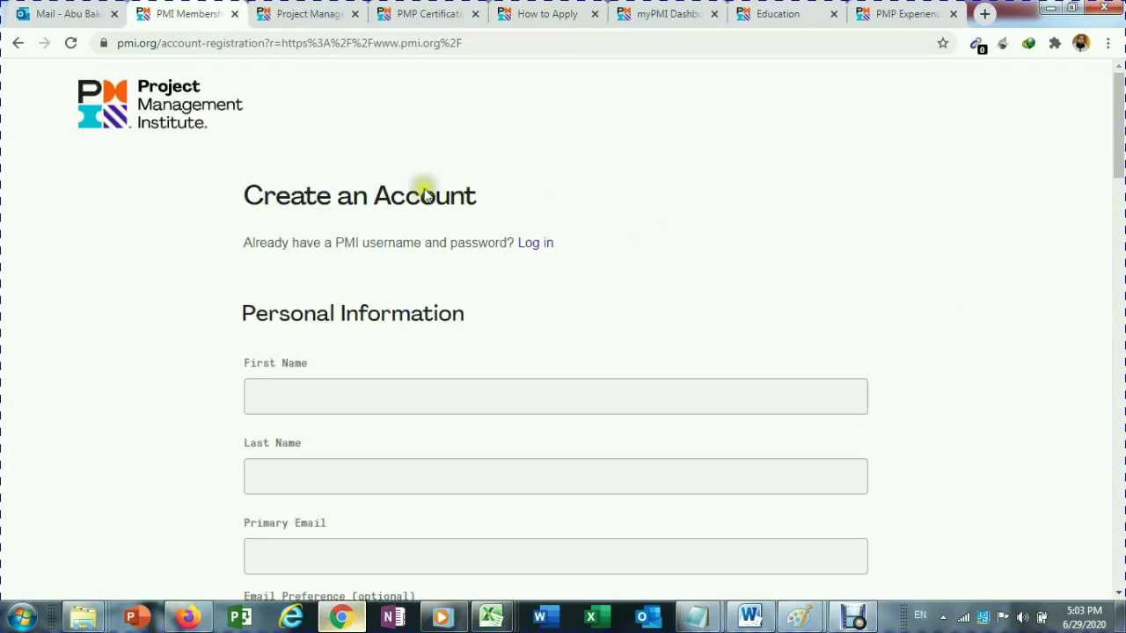
scroll(425, 314, "down", 2)
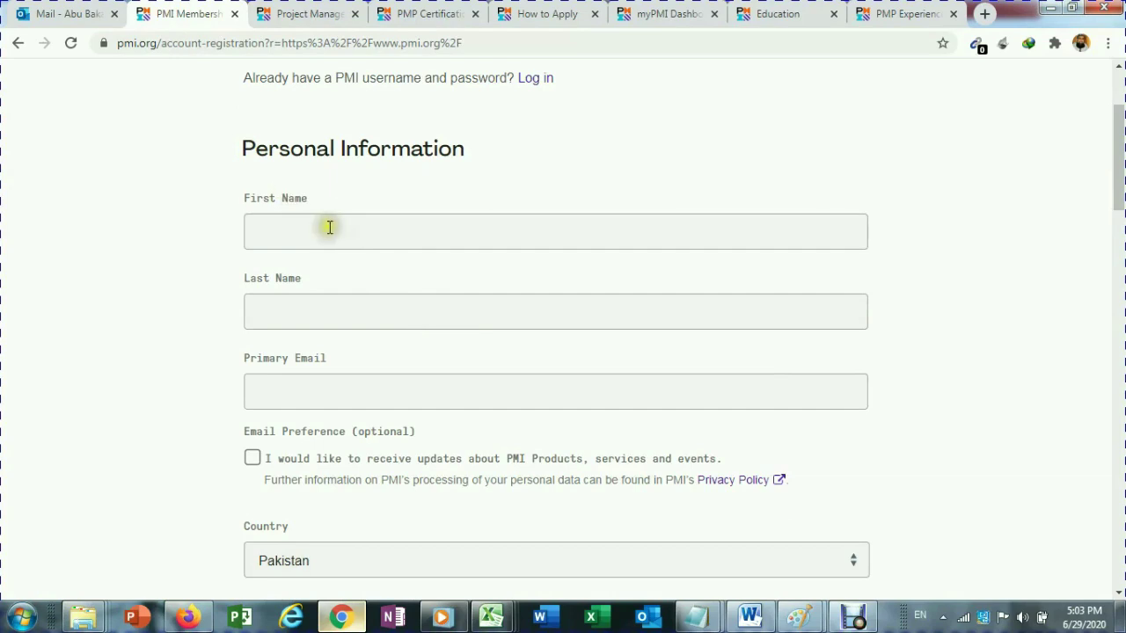
scroll(431, 405, "down", 3)
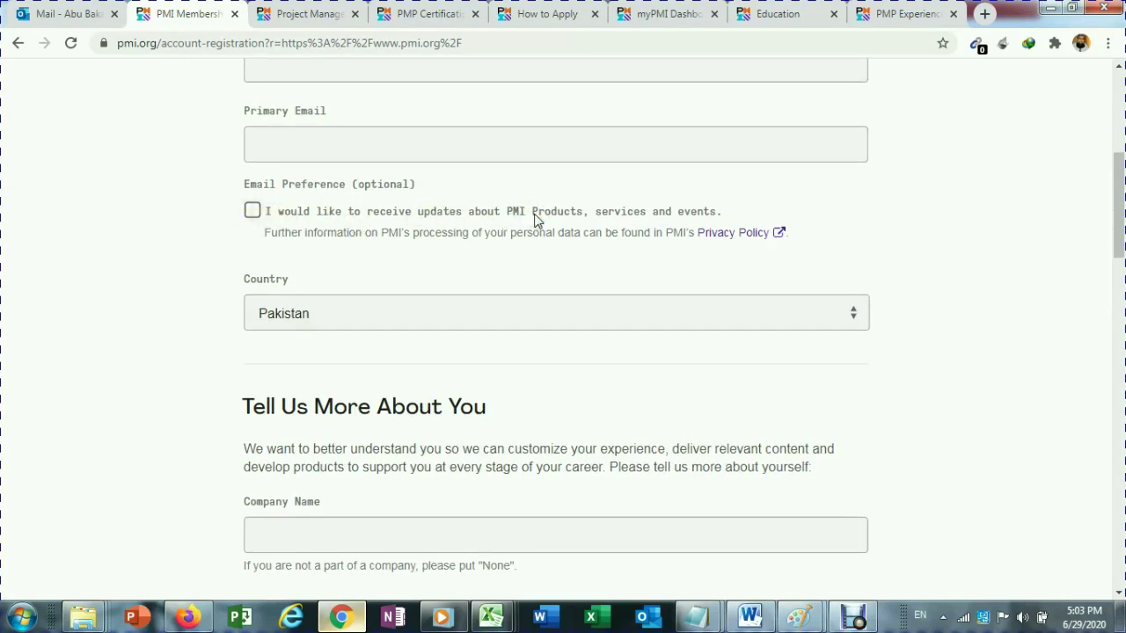
left_click(394, 354)
scroll(394, 354, "down", 4)
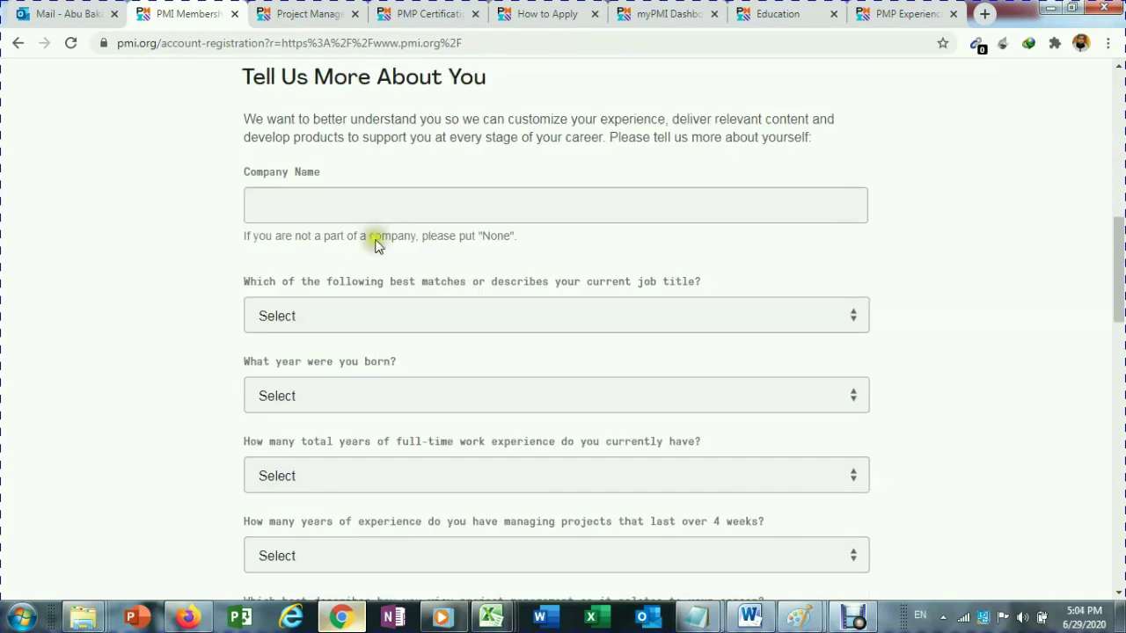
Step: Review the answer choices for current job title, total full-time work experience and years of experience managing projects
left_click(375, 319)
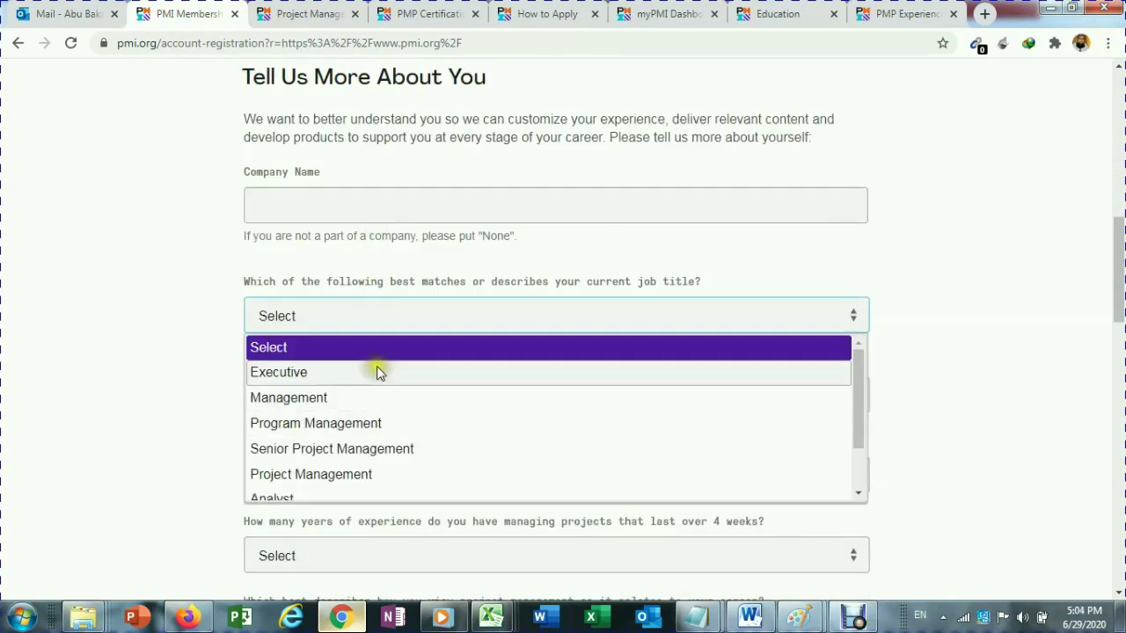
left_click(120, 405)
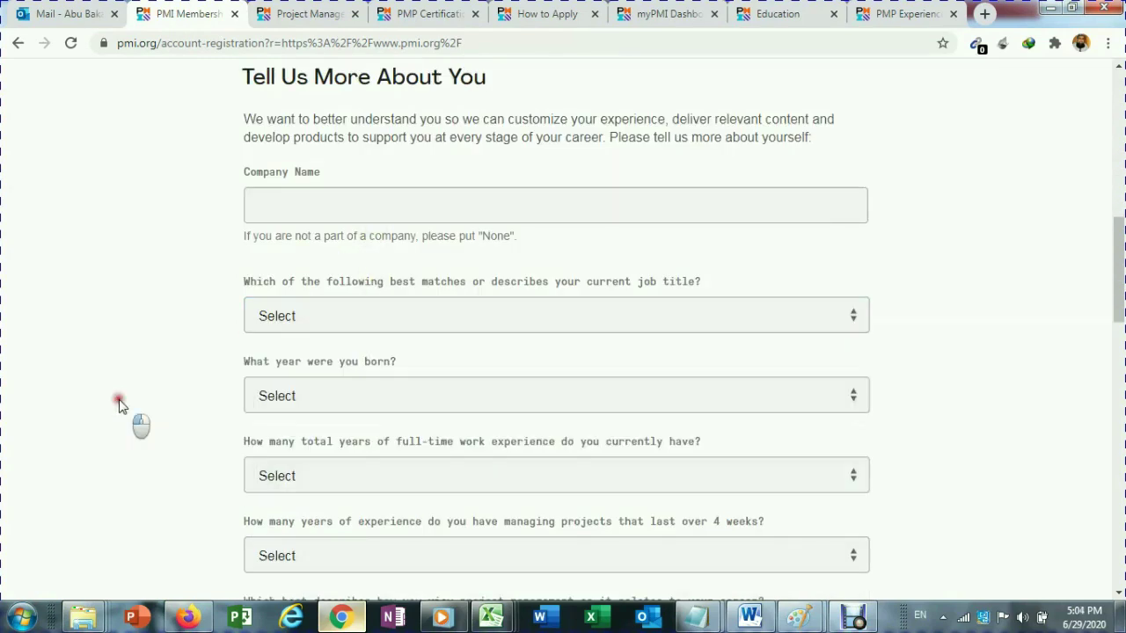
scroll(384, 397, "down", 2)
left_click(368, 154)
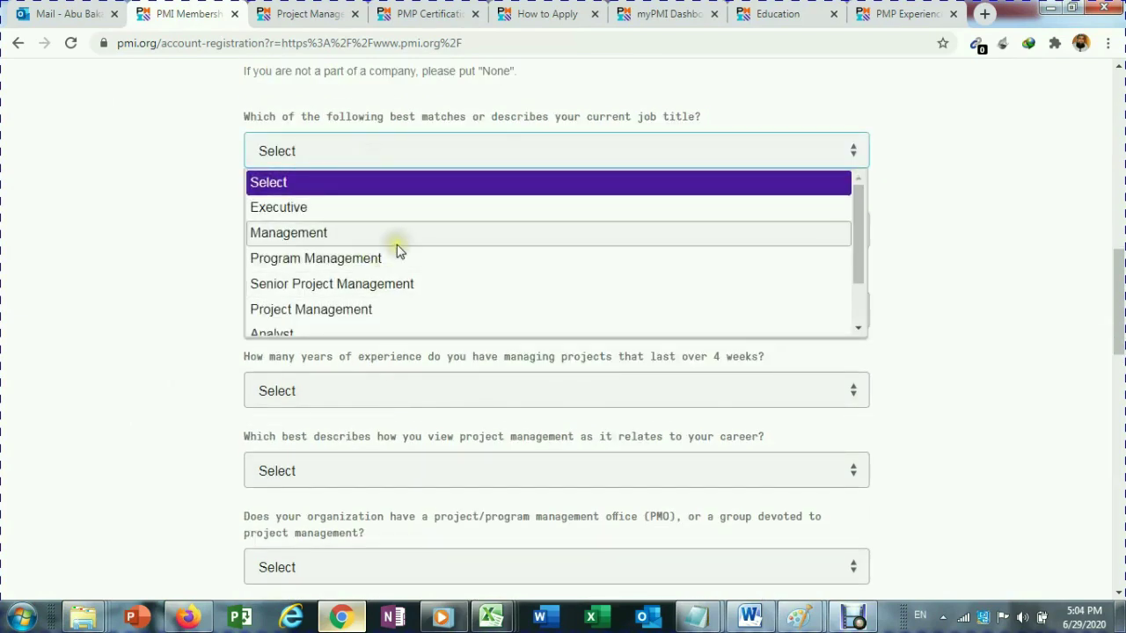
left_click(153, 294)
left_click(369, 311)
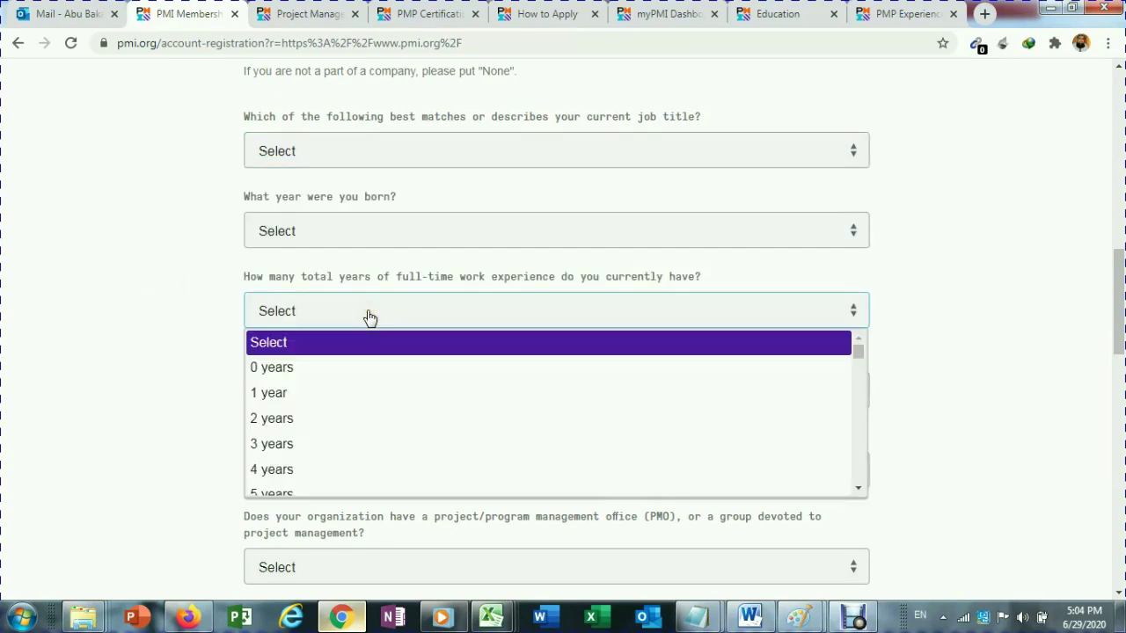
left_click(368, 313)
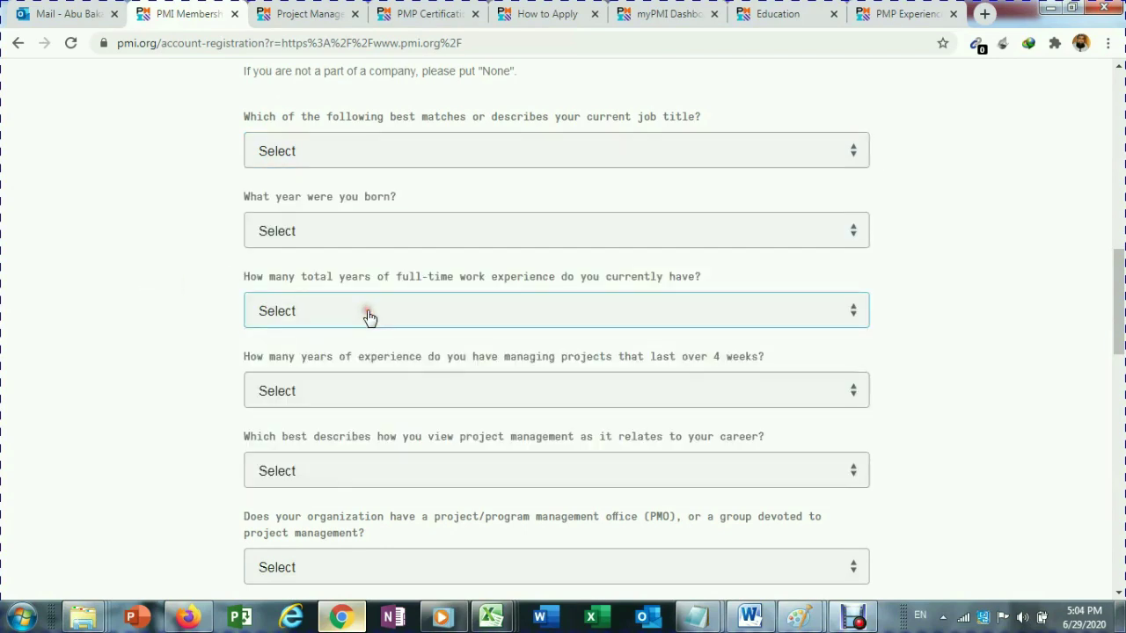
left_click(381, 392)
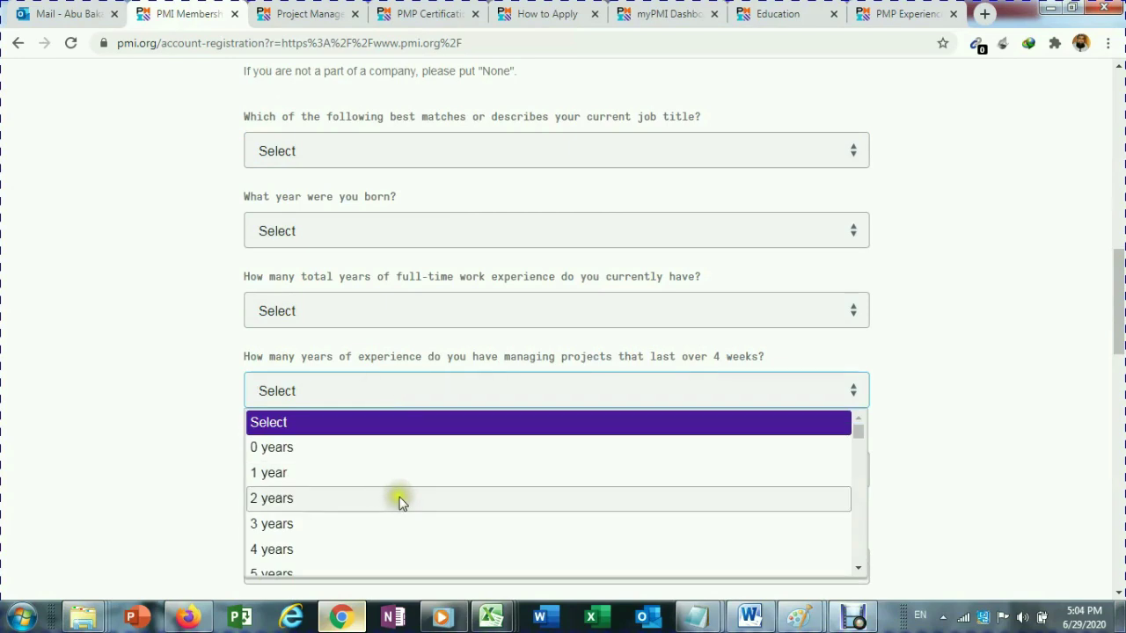
left_click(200, 453)
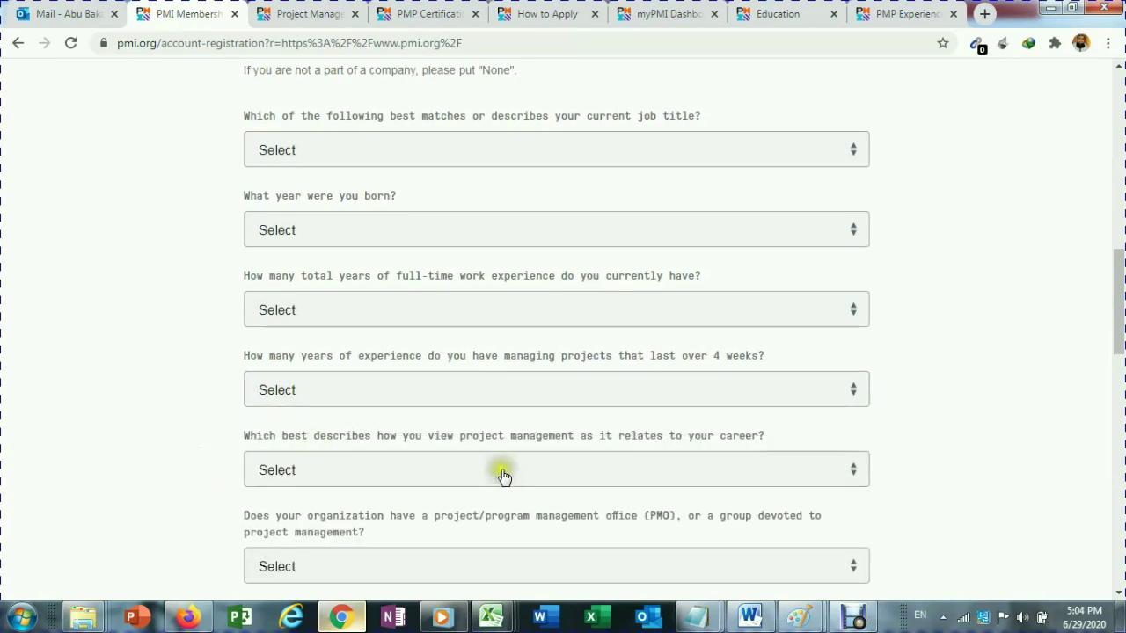
Step: Review the answer choices for how project management relates to the career and whether the organization has a PMO
scroll(503, 471, "down", 3)
scroll(504, 477, "down", 1)
left_click(482, 225)
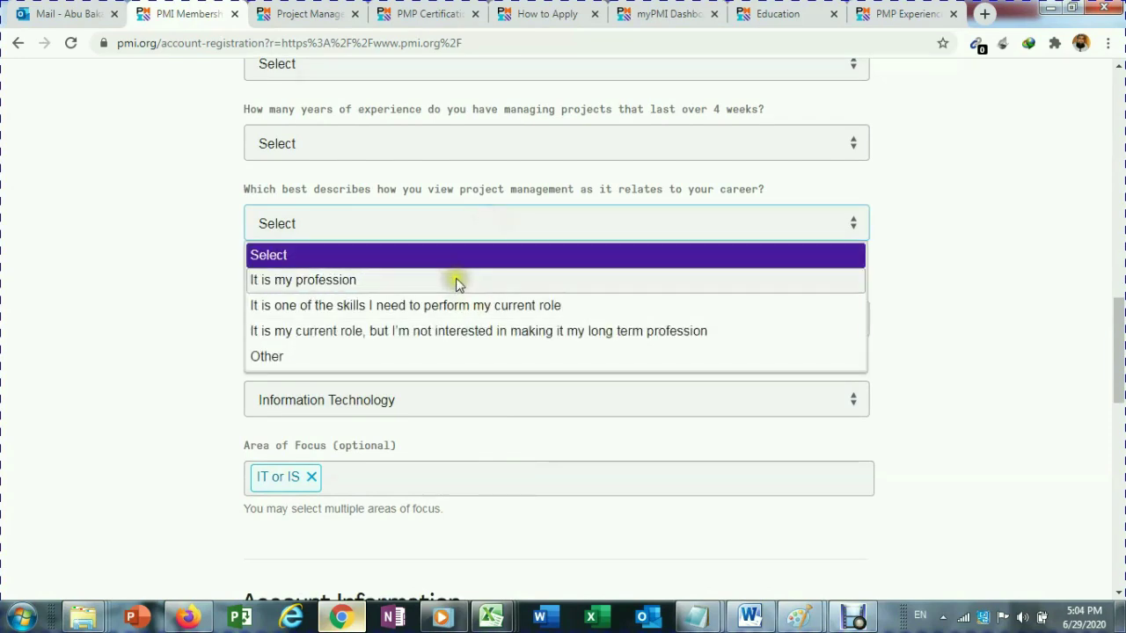
left_click(200, 314)
left_click(475, 323)
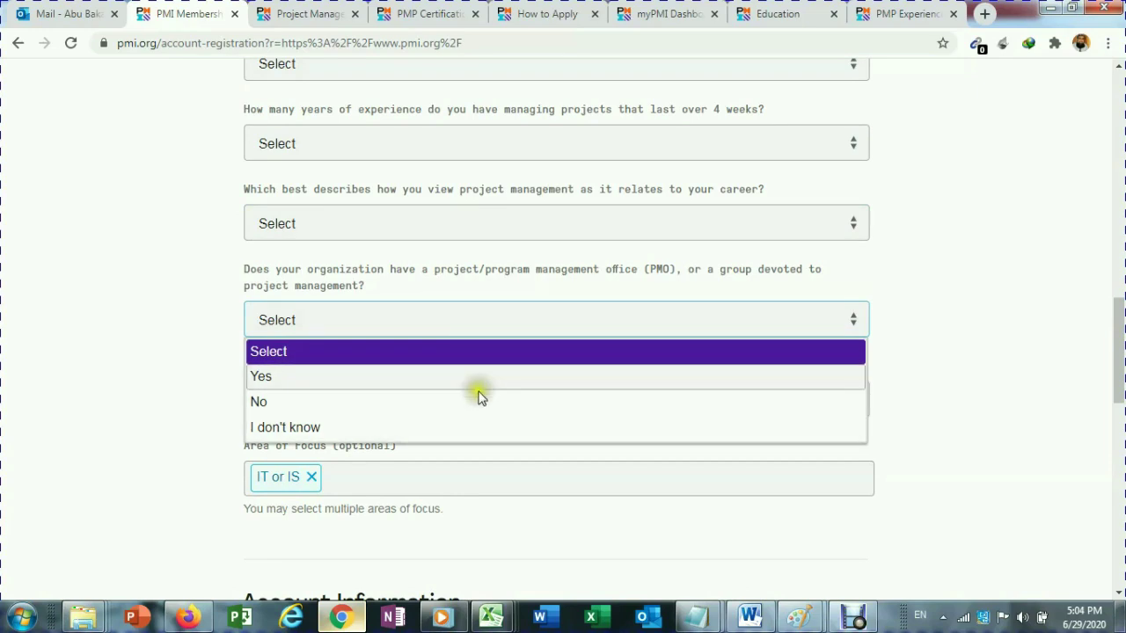
left_click(188, 377)
Step: Review the options for Area of Focus and Primary Organization Focus without changing the selections
scroll(577, 375, "down", 1)
scroll(577, 376, "down", 2)
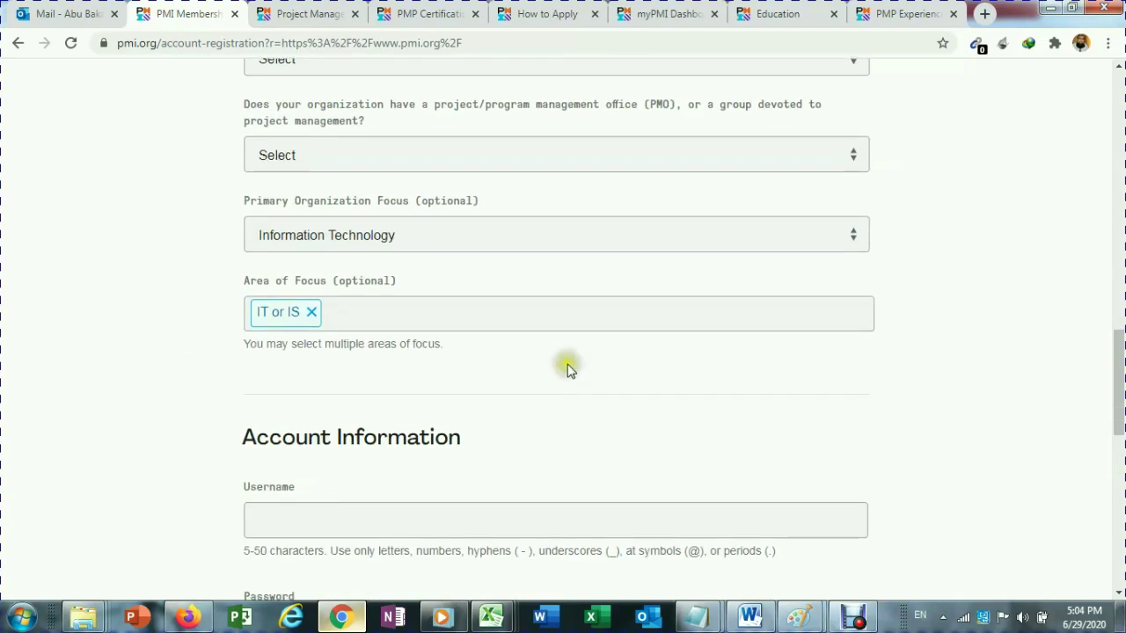
left_click(402, 316)
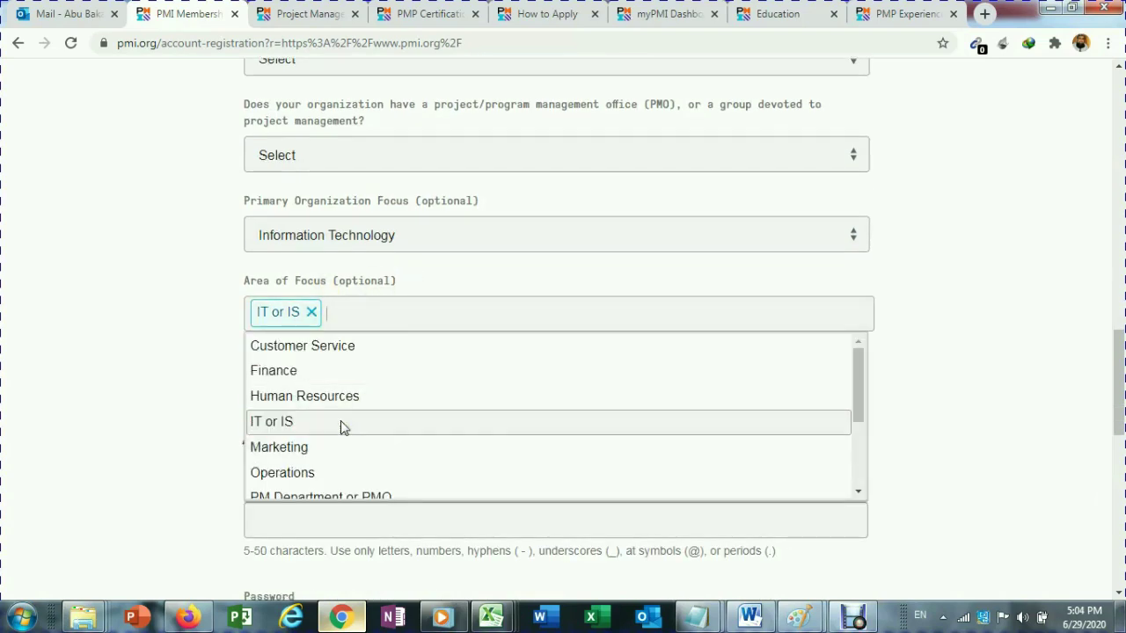
left_click(194, 396)
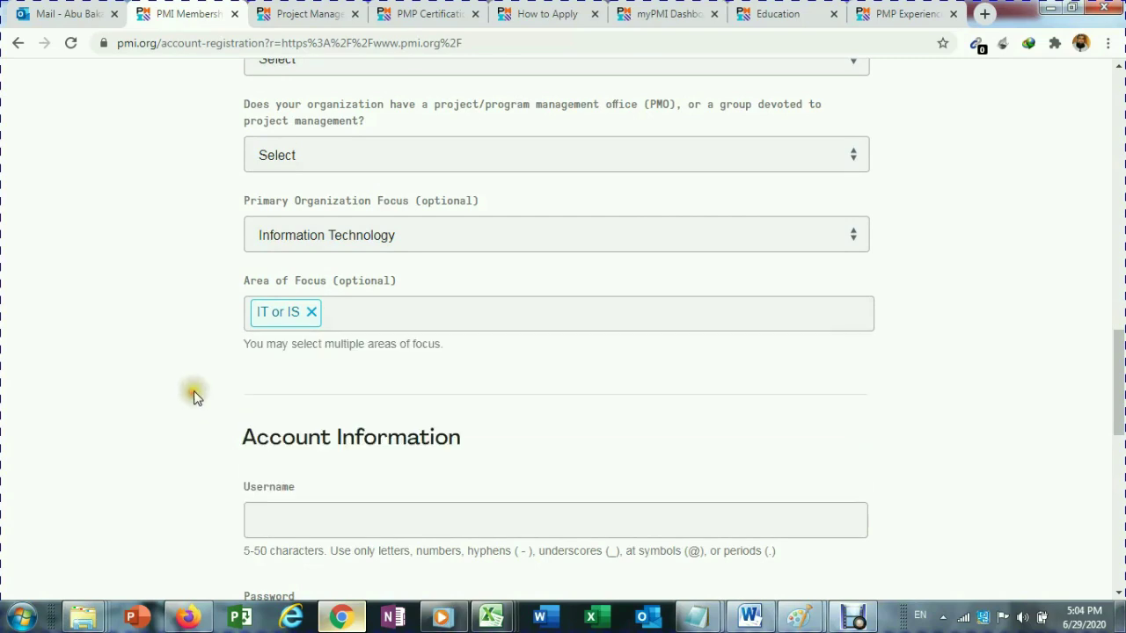
left_click(192, 394)
left_click(420, 237)
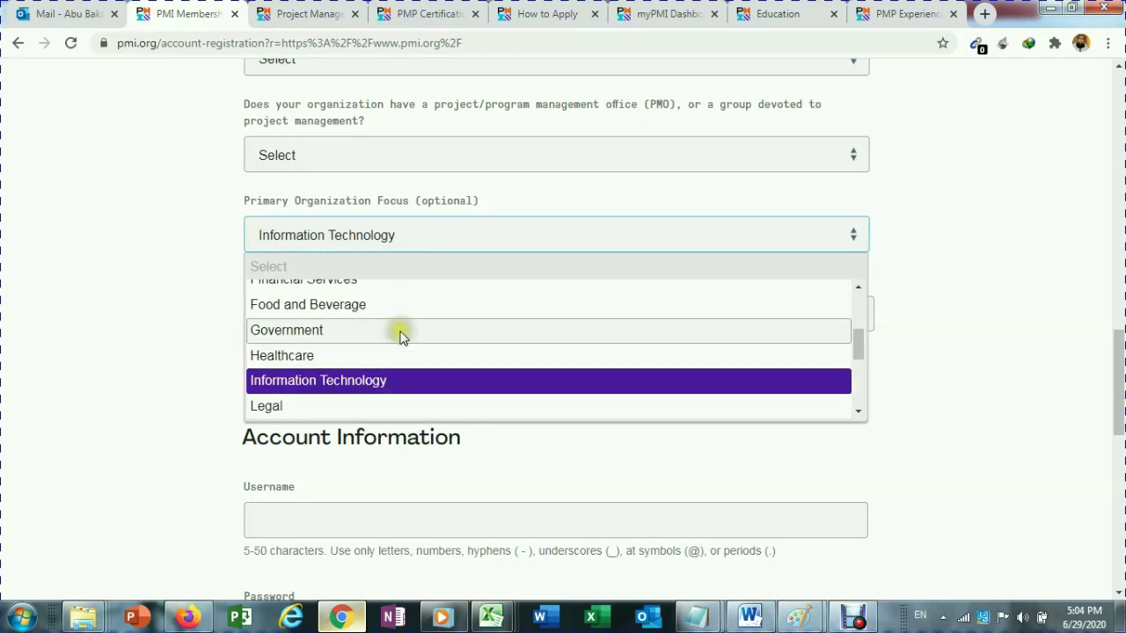
scroll(444, 315, "up", 2)
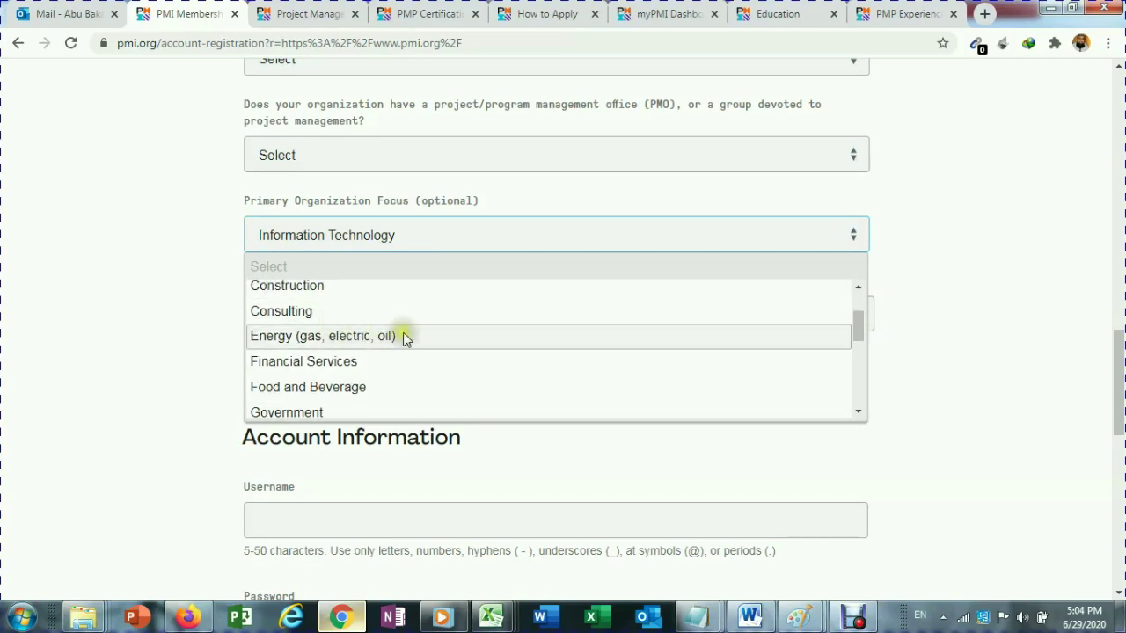
left_click(166, 310)
Step: Examine the Account Information section with its username, password and security question fields
scroll(166, 314, "down", 3)
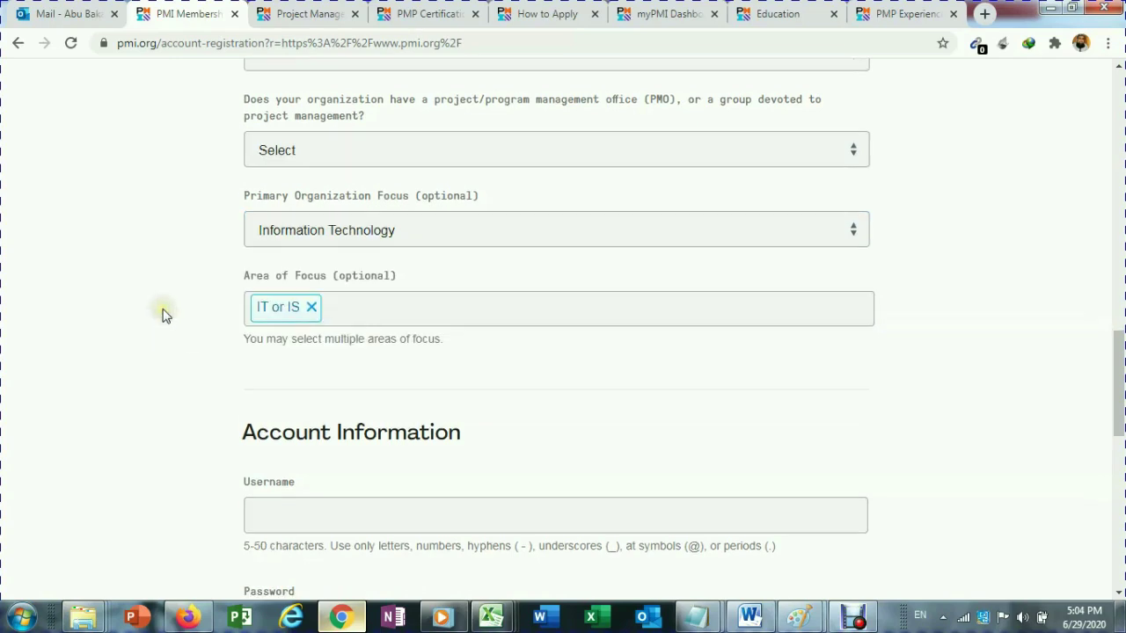
scroll(166, 317, "down", 1)
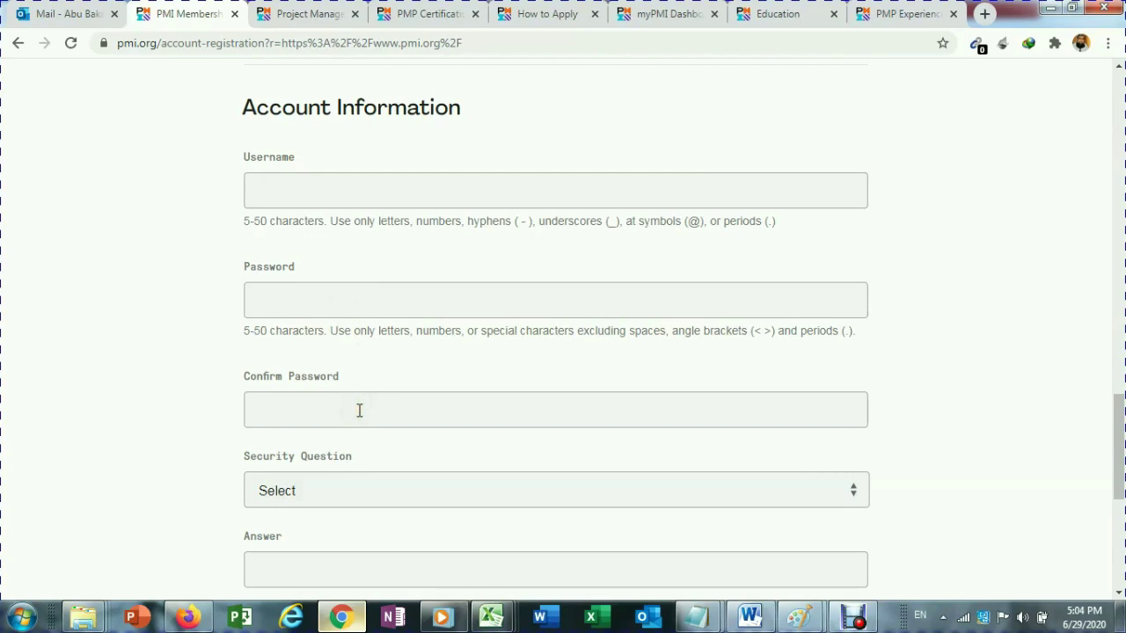
left_click(175, 484)
scroll(185, 460, "down", 1)
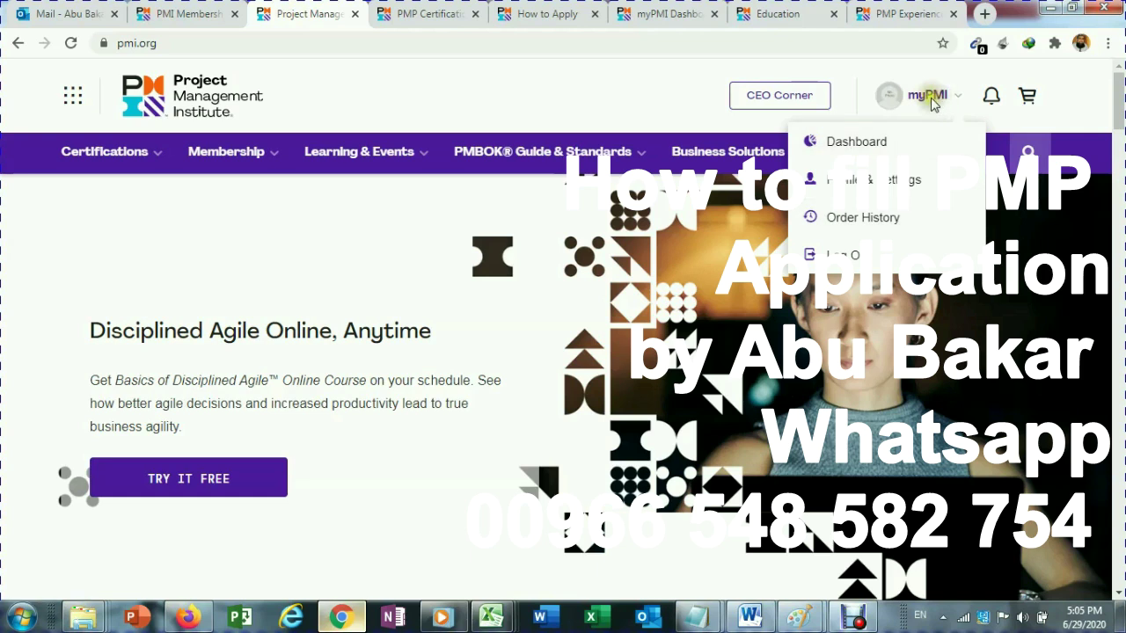
left_click(620, 93)
left_click(361, 92)
left_click(360, 92)
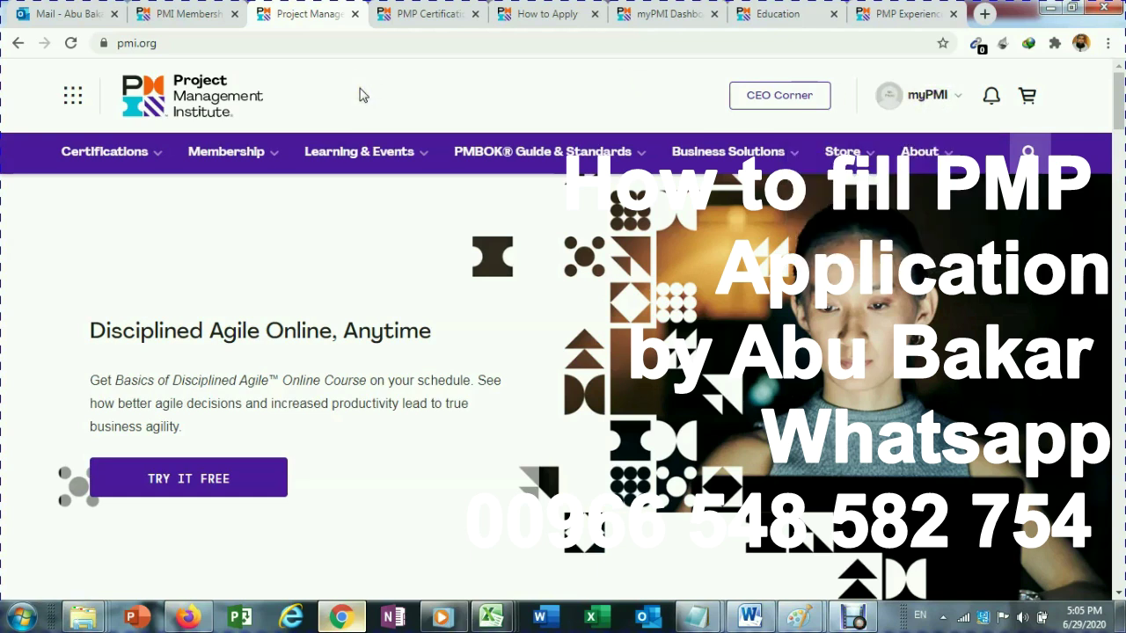
left_click(360, 92)
Step: Open the myPMI dashboard and examine the profile, certification status and application status sections
left_click(891, 99)
left_click(956, 101)
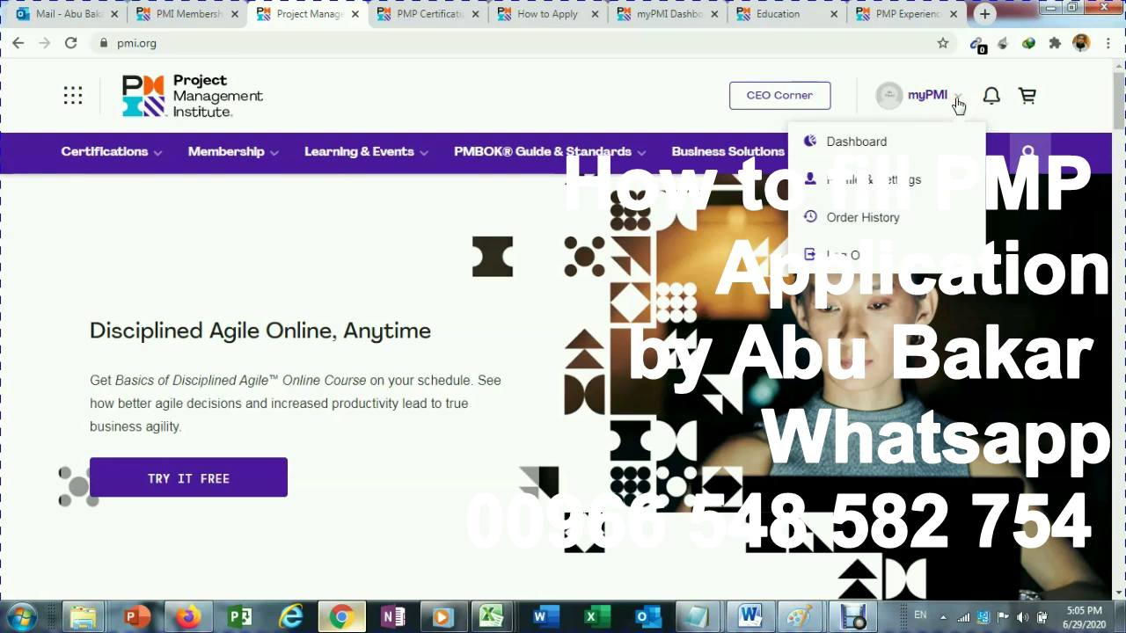
left_click(892, 143)
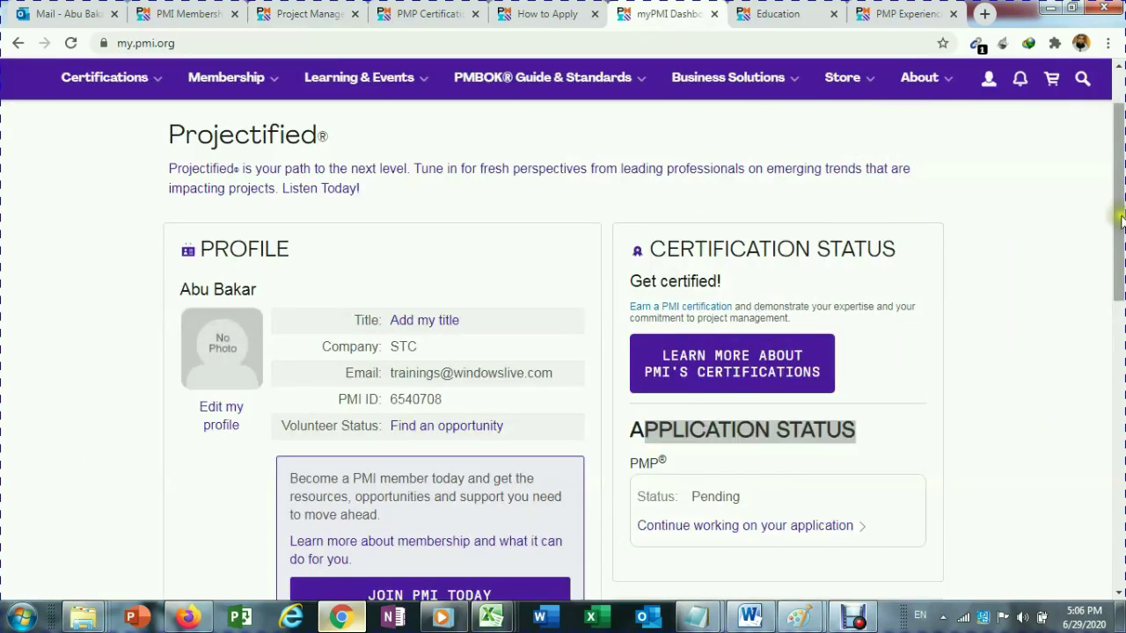
scroll(1121, 220, "down", 2)
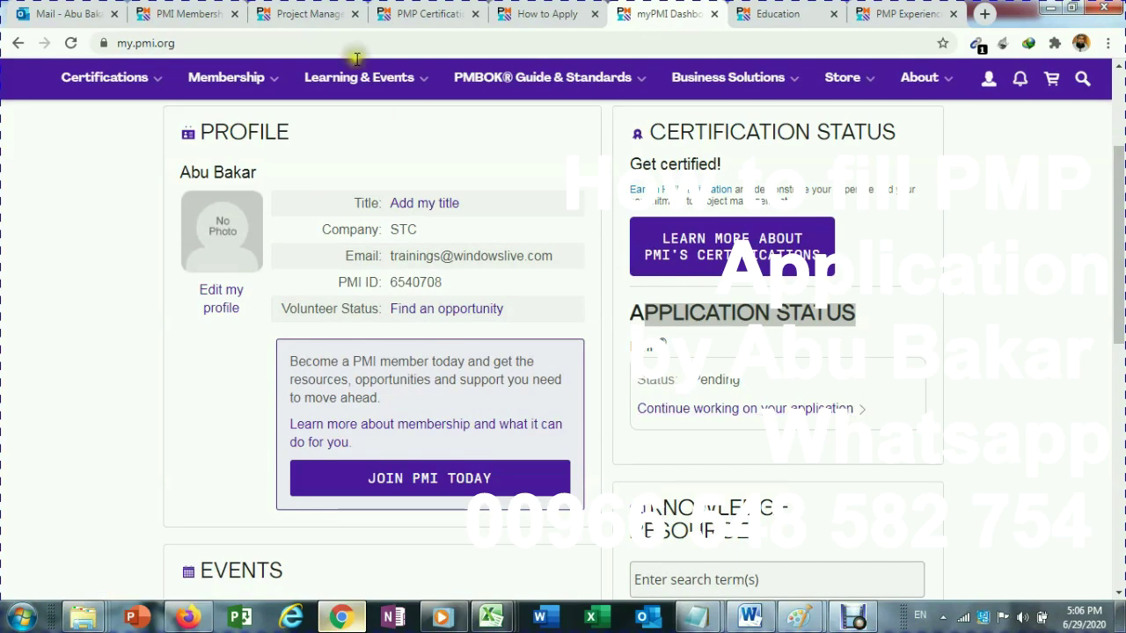
Step: Return to the PMI home page, open the Certification Process page in a new tab and view its start
left_click(303, 14)
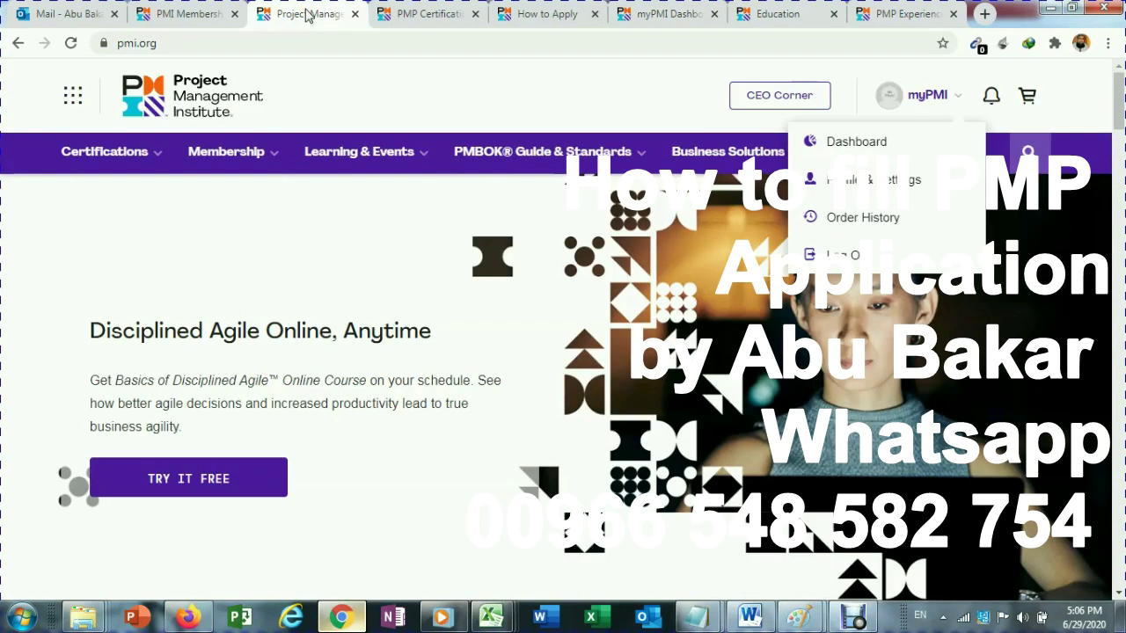
left_click(157, 161)
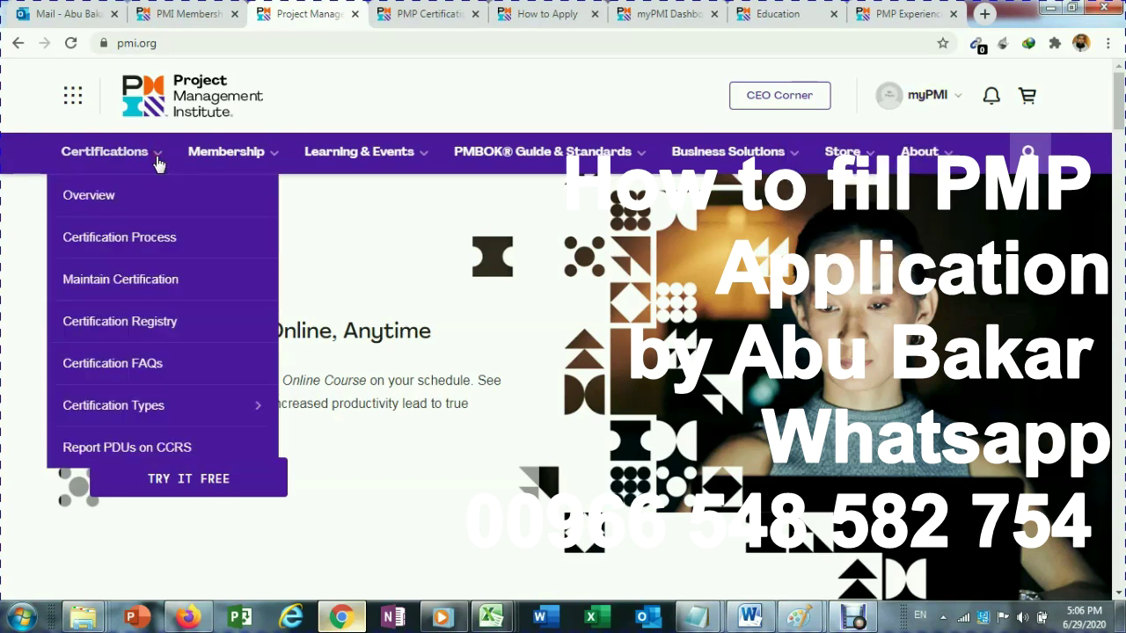
middle_click(123, 237)
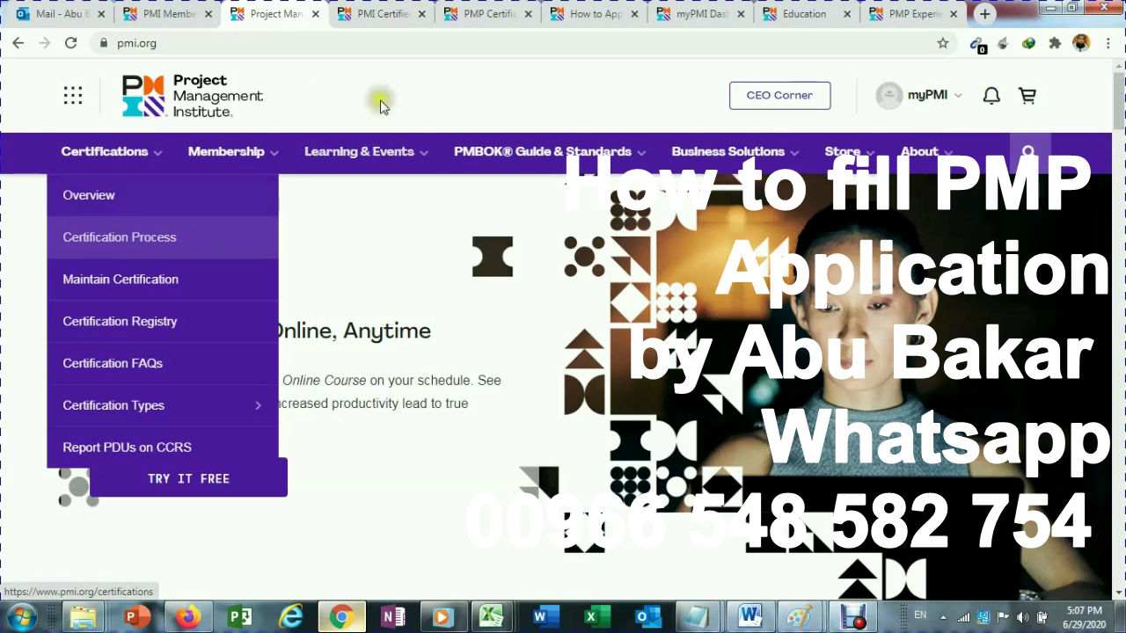
left_click(385, 20)
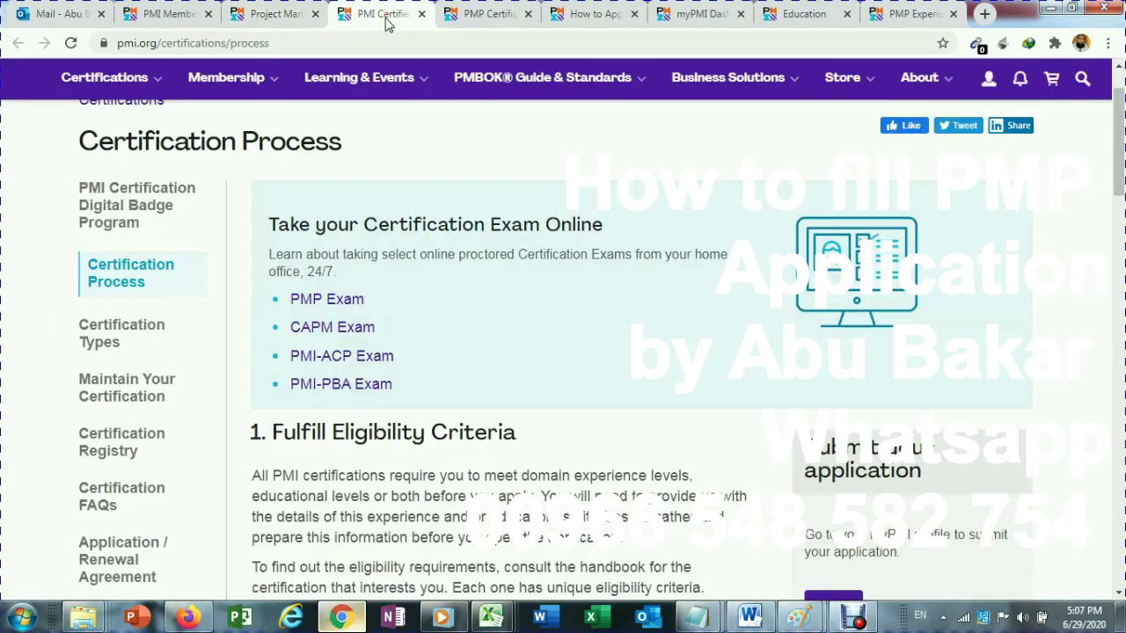
scroll(445, 258, "up", 2)
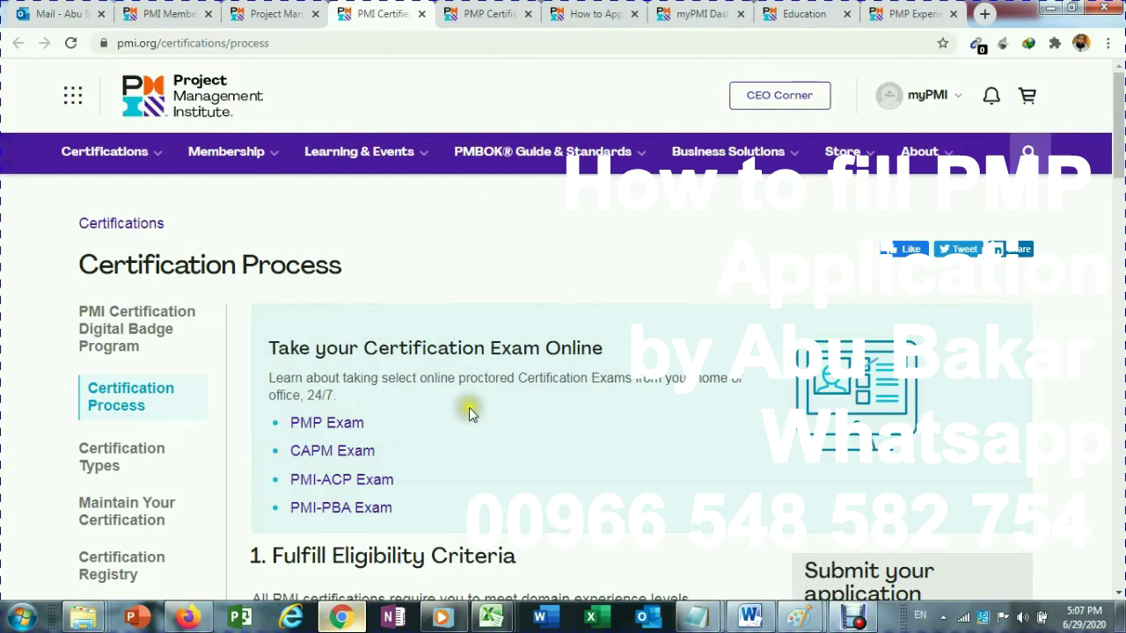
scroll(473, 324, "down", 2)
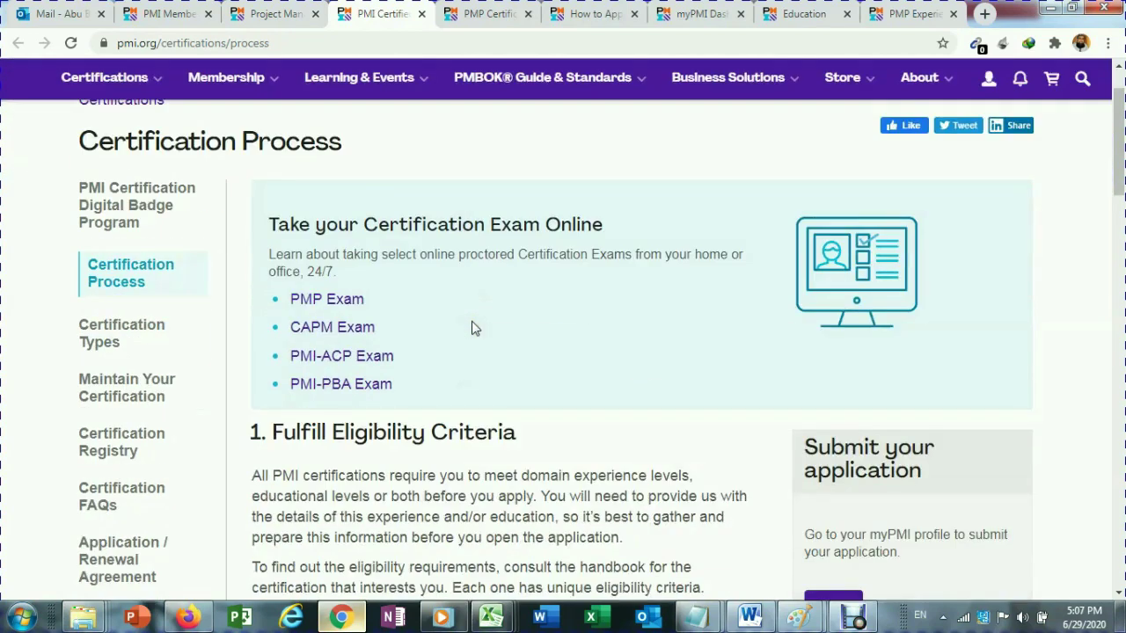
Step: Open the PMP Exam link in a new tab and read the online proctored testing information
right_click(341, 305)
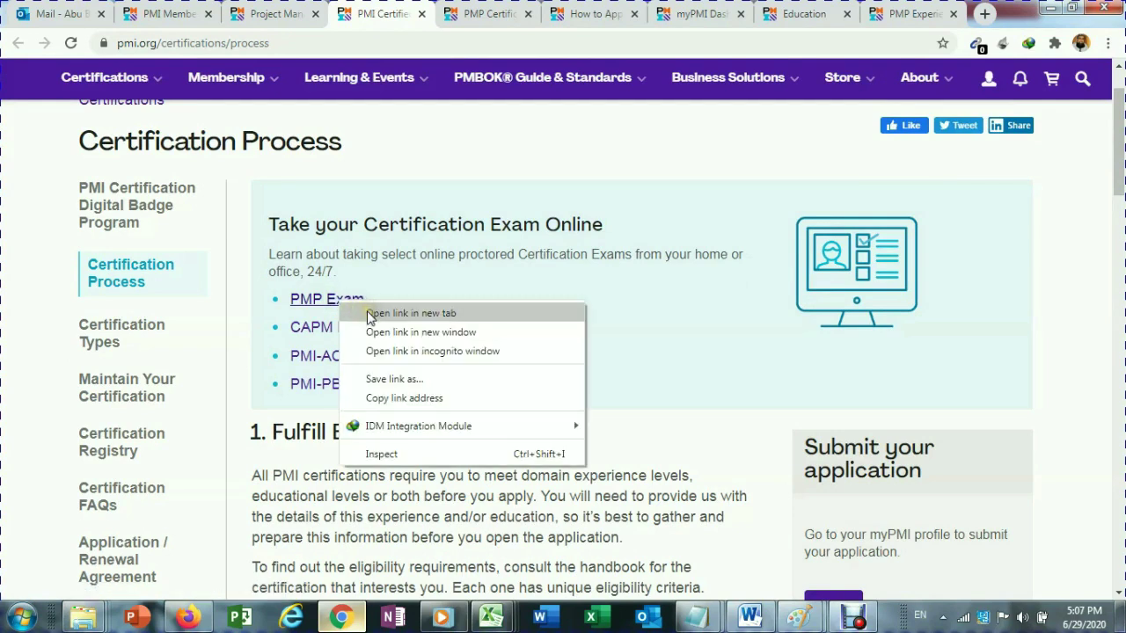
left_click(369, 315)
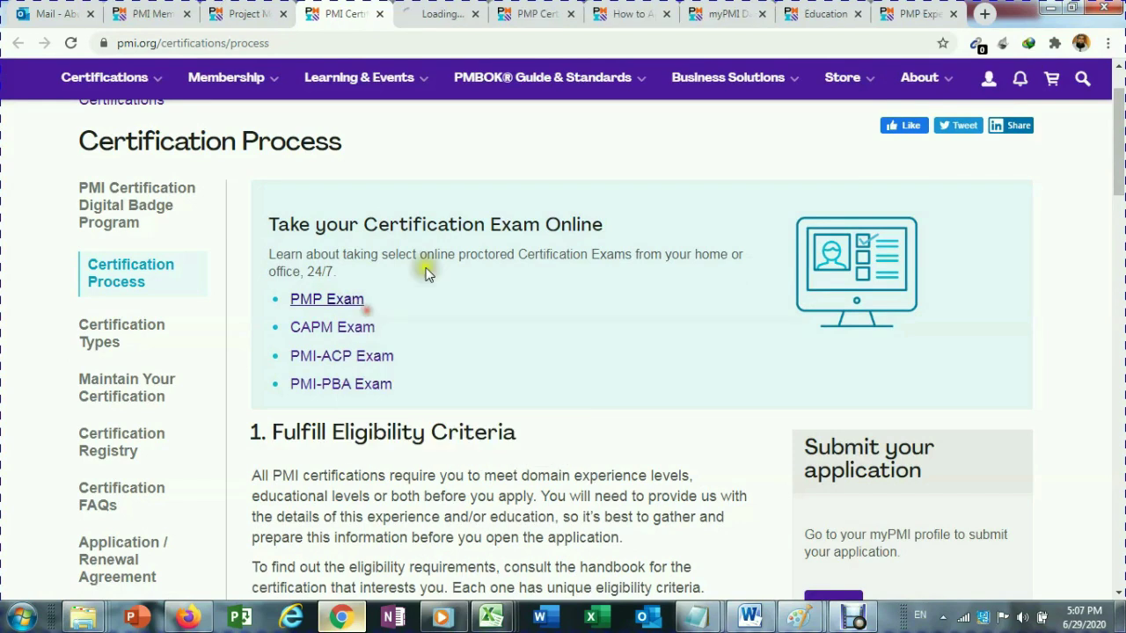
left_click(436, 18)
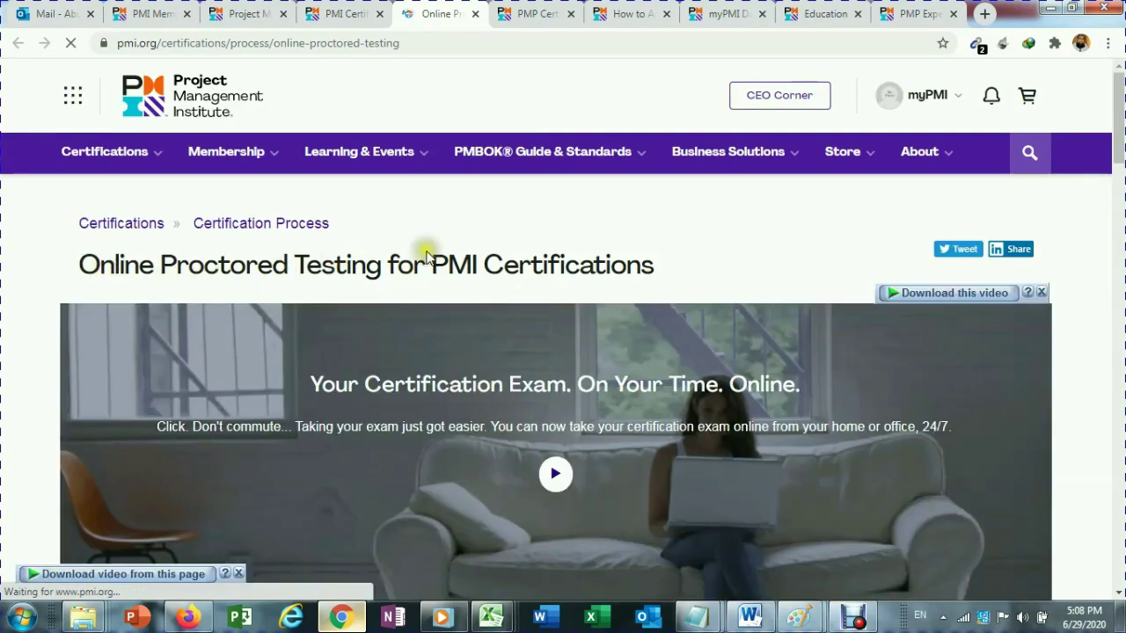
scroll(608, 278, "down", 5)
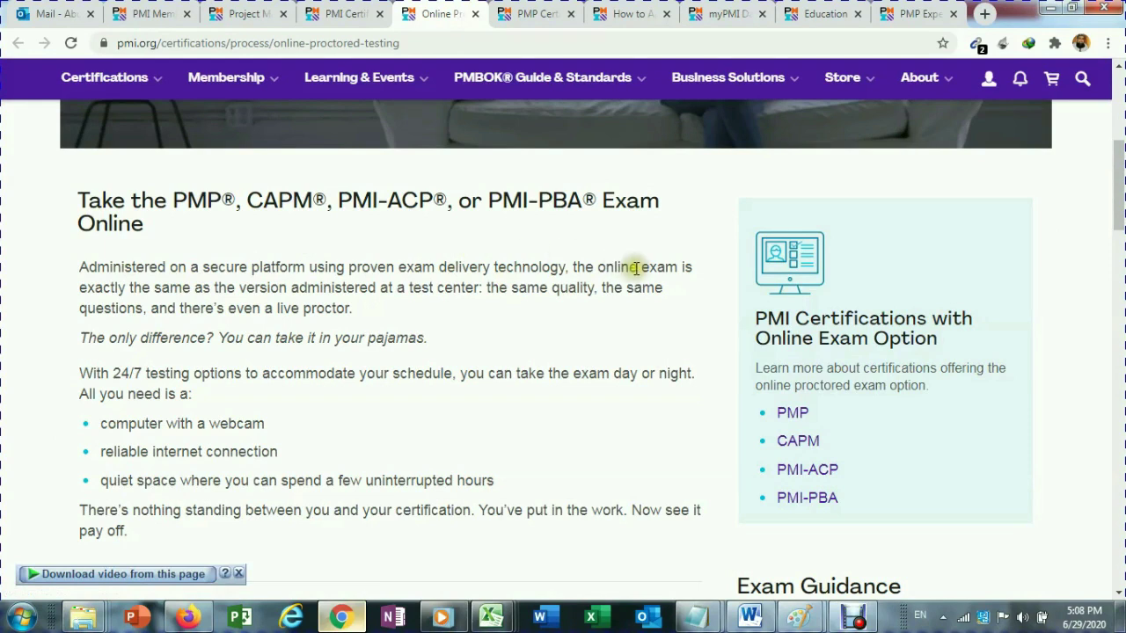
Step: Open the PMP certification link in a new tab and read its qualification requirements and action items
right_click(792, 413)
left_click(844, 428)
key("ctrl+Tab")
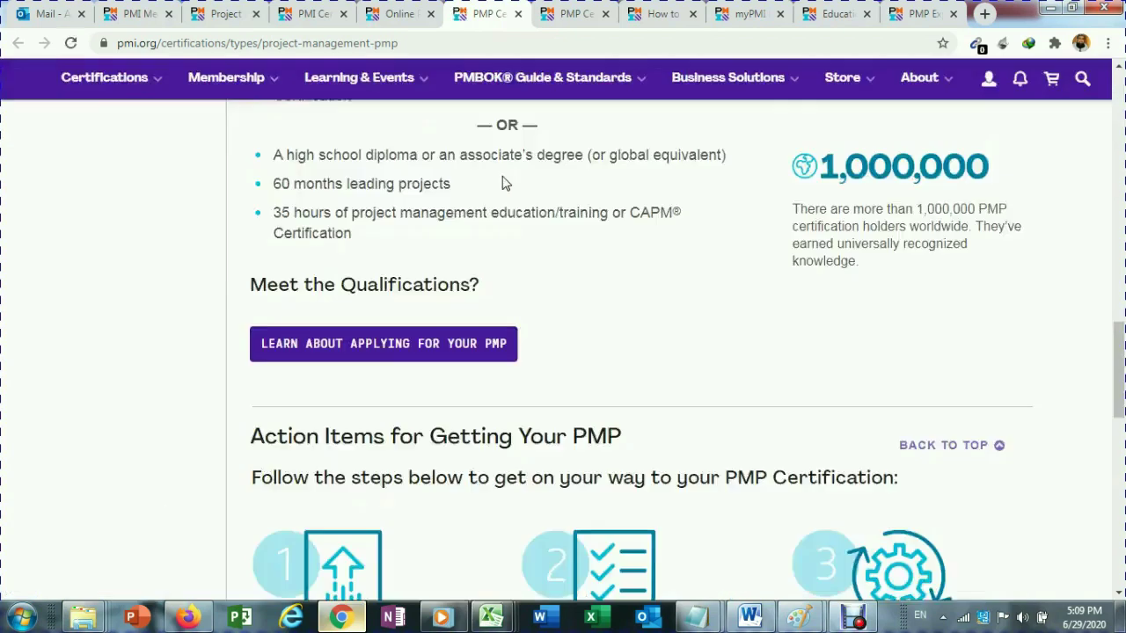
scroll(548, 220, "down", 10)
scroll(548, 220, "down", 4)
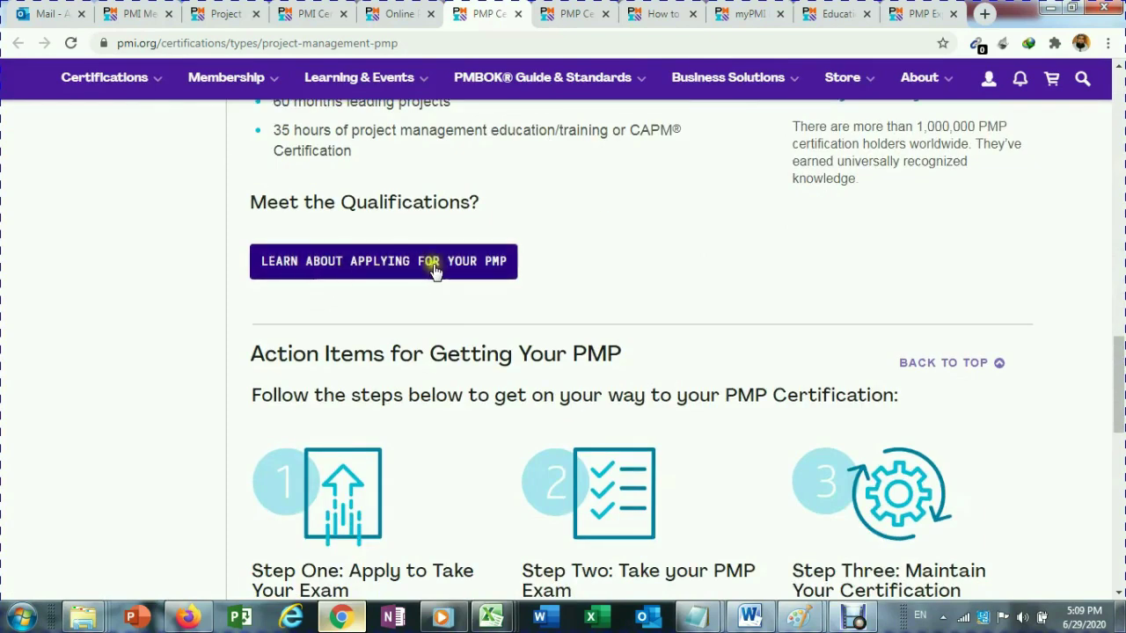
Step: Open the Learn About Applying for Your PMP link in a new tab and view the How to Apply page
right_click(482, 268)
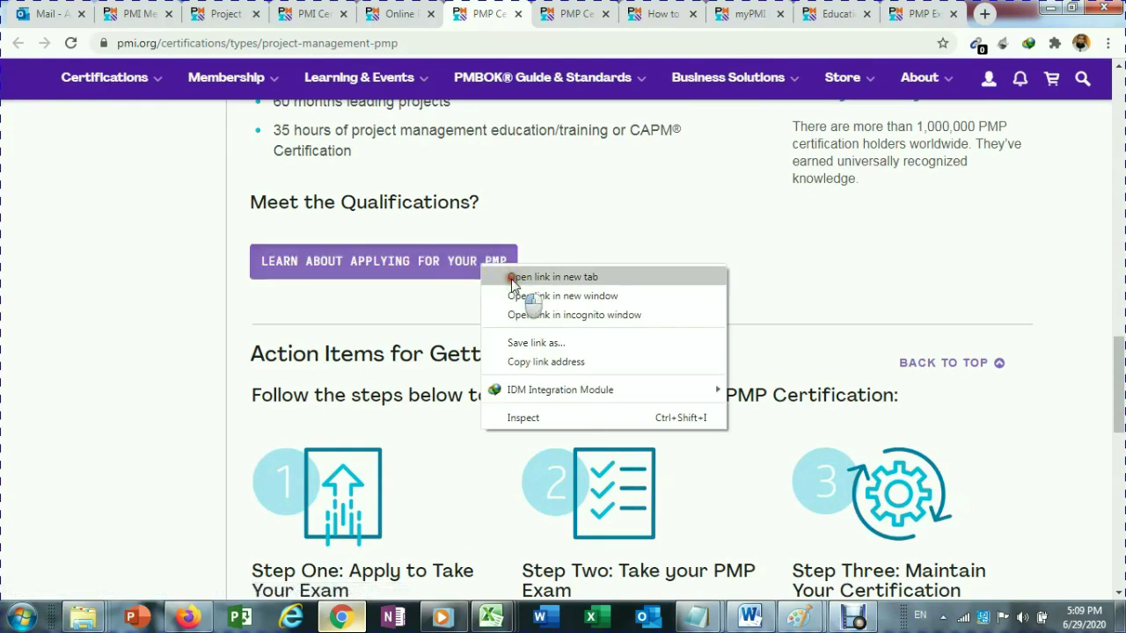
left_click(511, 279)
left_click(521, 16)
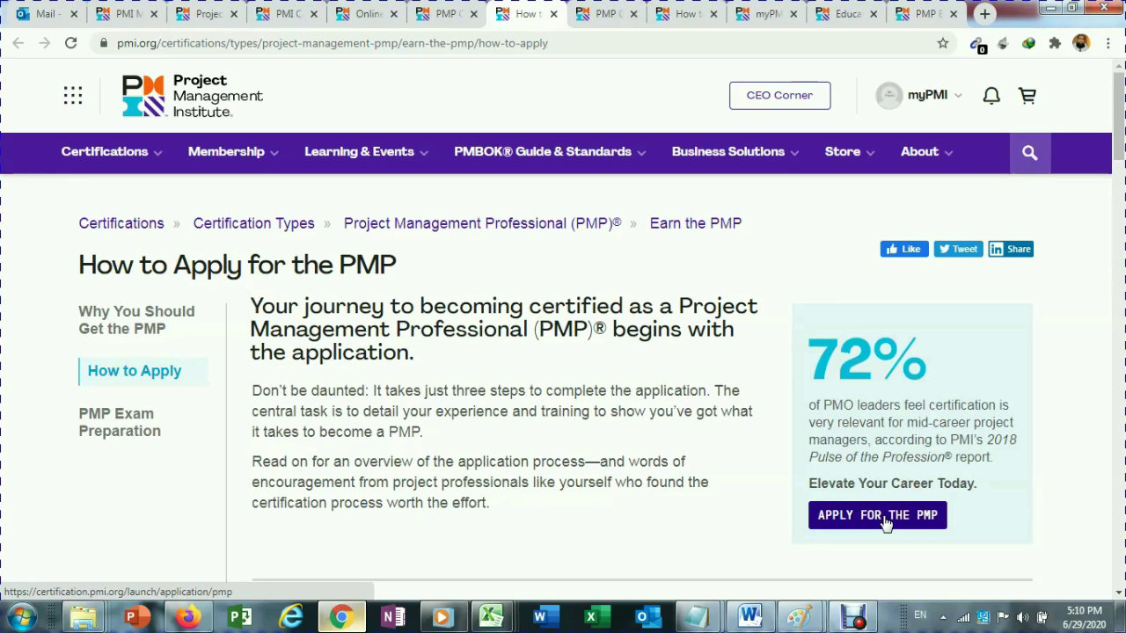
Step: Check the myPMI account options and return to the myPMI dashboard to view the PMP application status
left_click(961, 97)
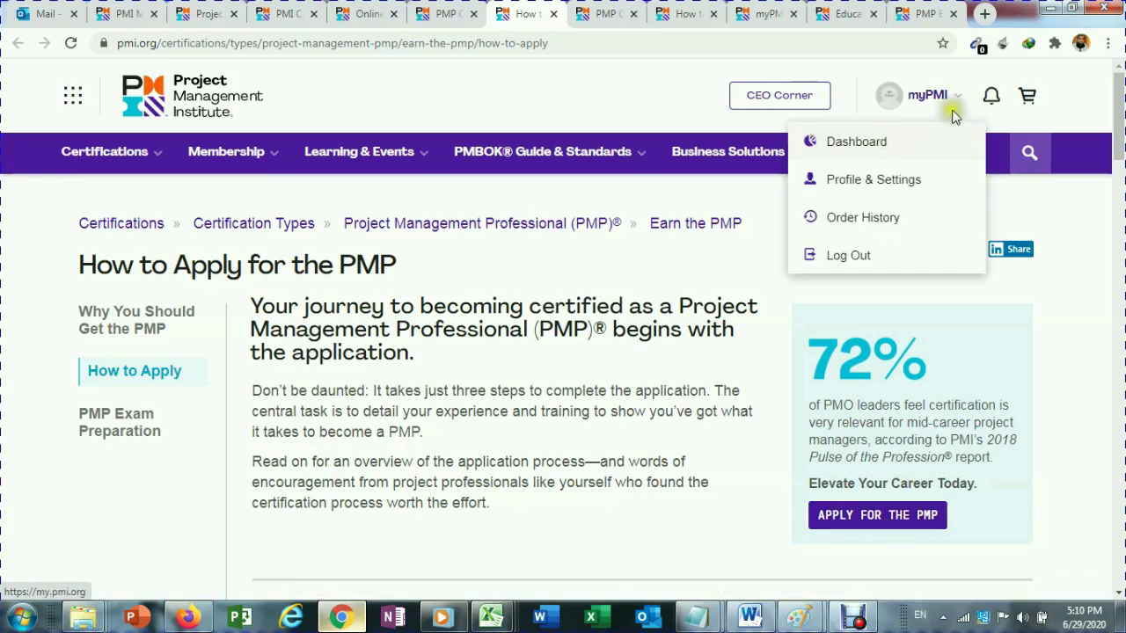
left_click(959, 94)
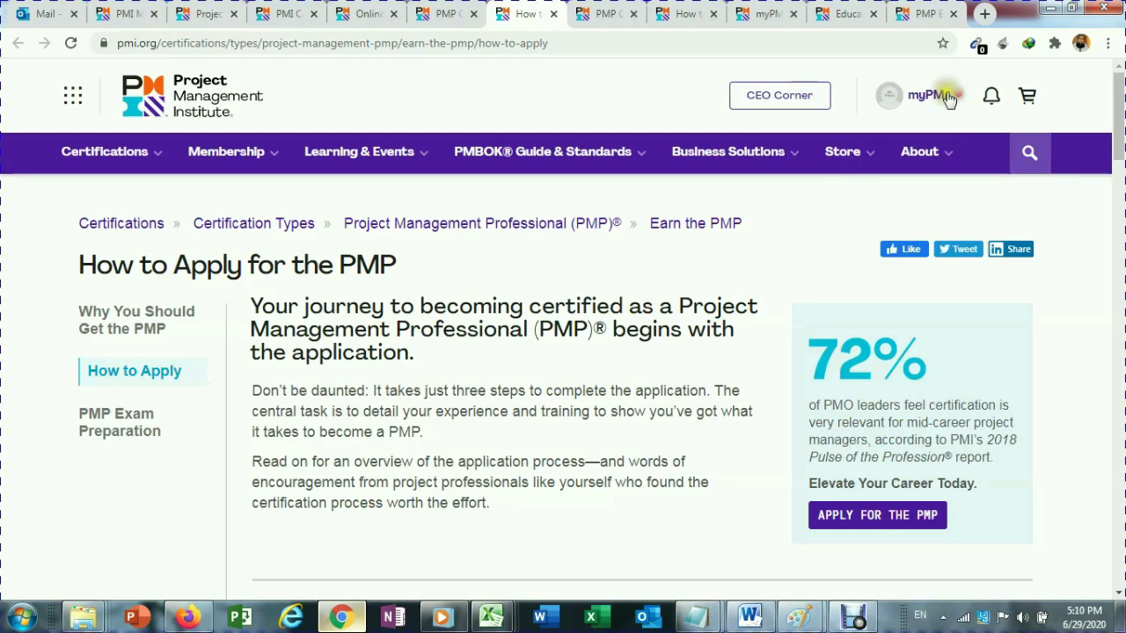
left_click(764, 14)
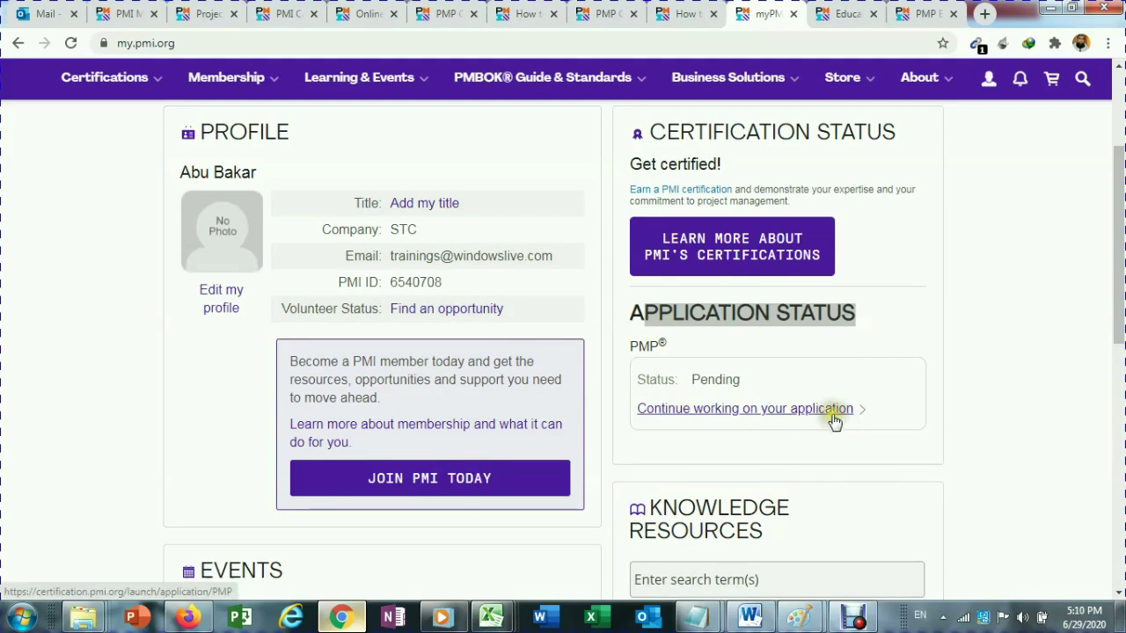
Step: Retrace the path from the PMI home page through the Certification Process page to the online proctored testing page
left_click(198, 15)
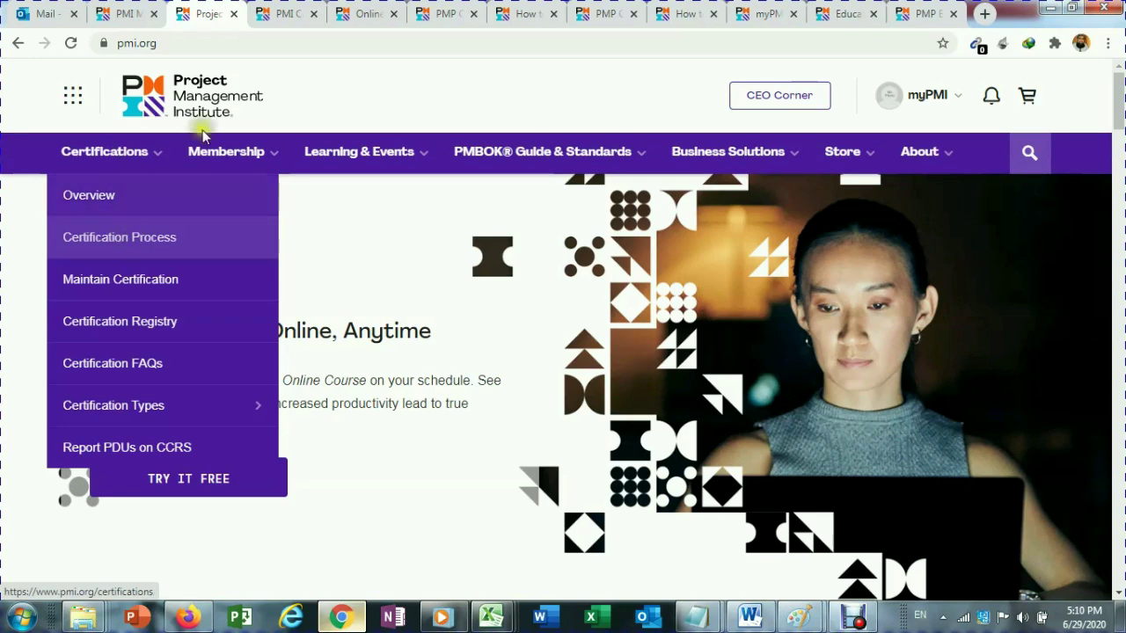
left_click(278, 15)
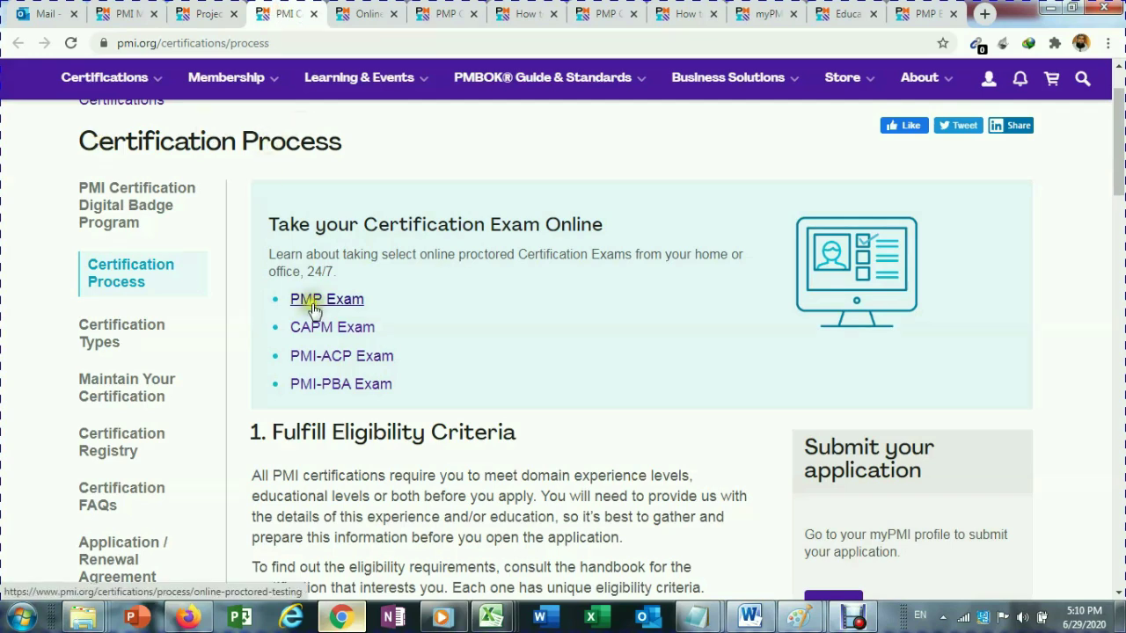
left_click(360, 15)
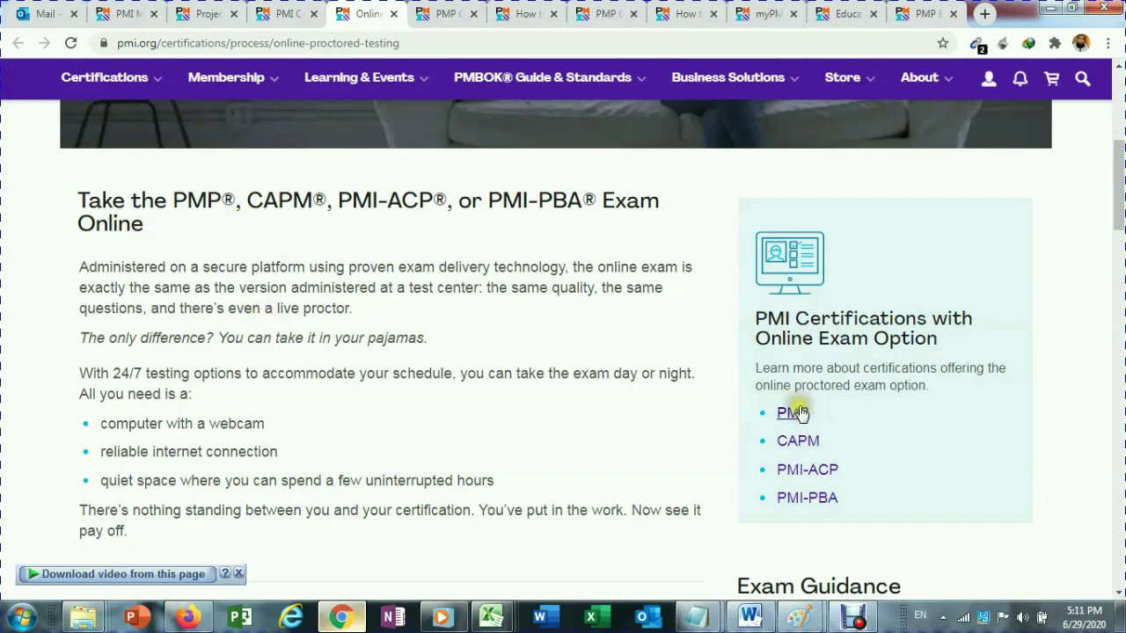
Step: Review the PMP certification page down to its requirements and return to the How to Apply page
left_click(445, 17)
scroll(528, 291, "up", 2)
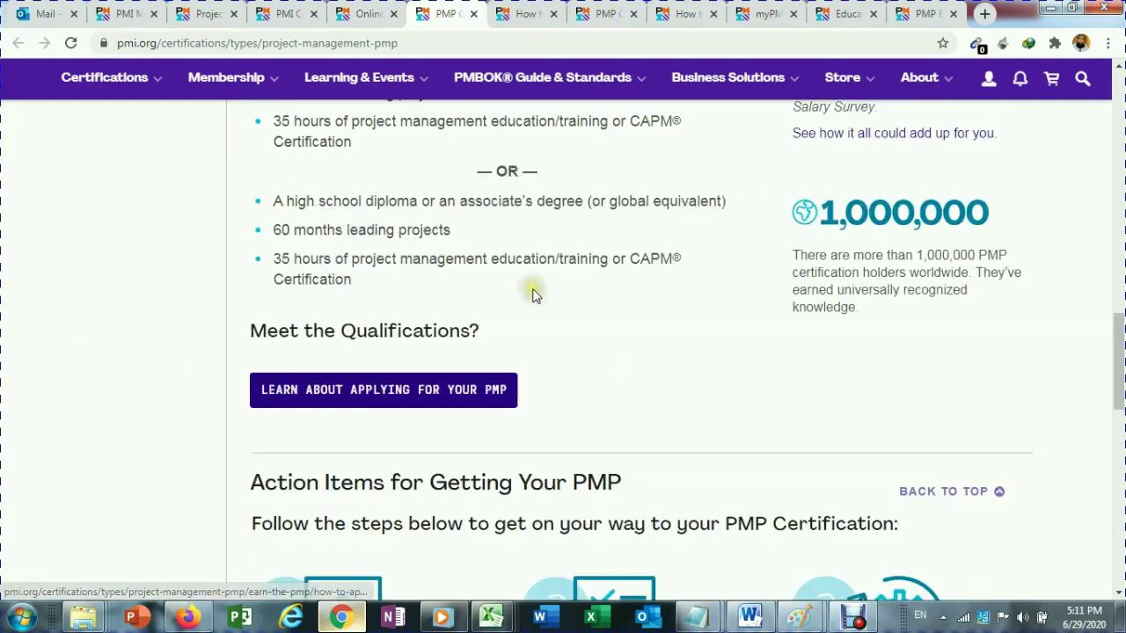
scroll(534, 295, "up", 10)
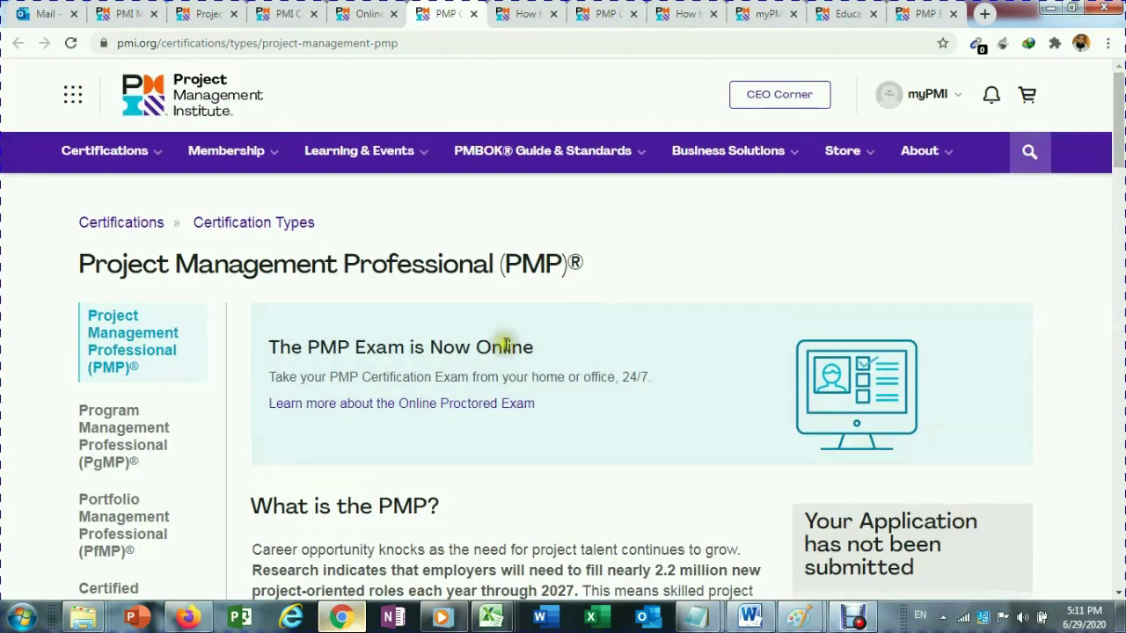
scroll(506, 345, "down", 11)
scroll(506, 352, "down", 4)
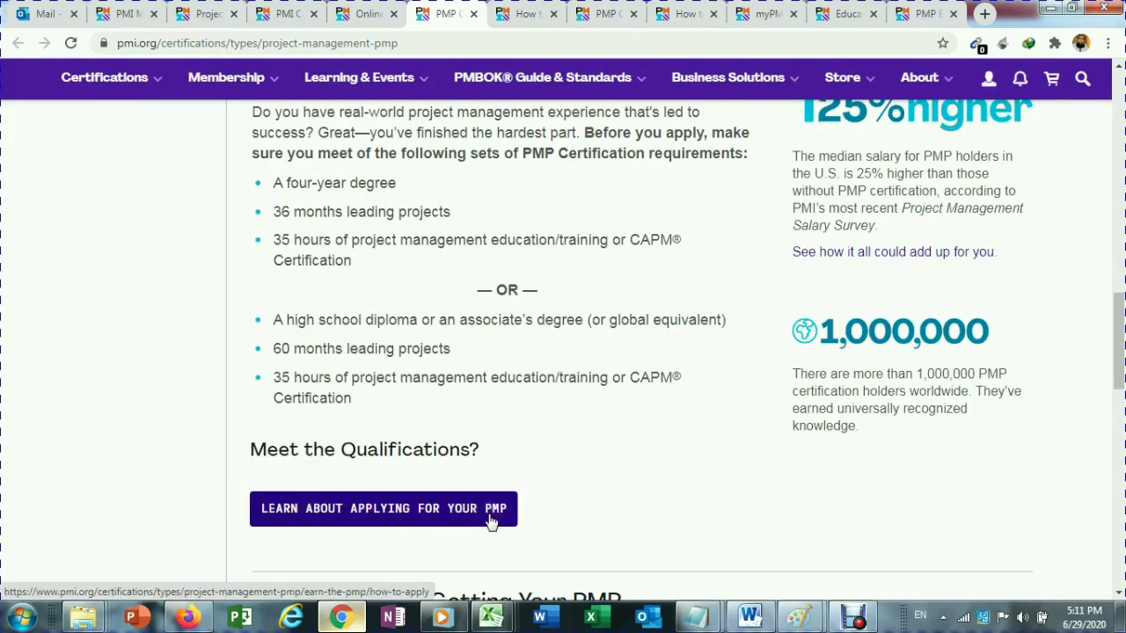
left_click(524, 14)
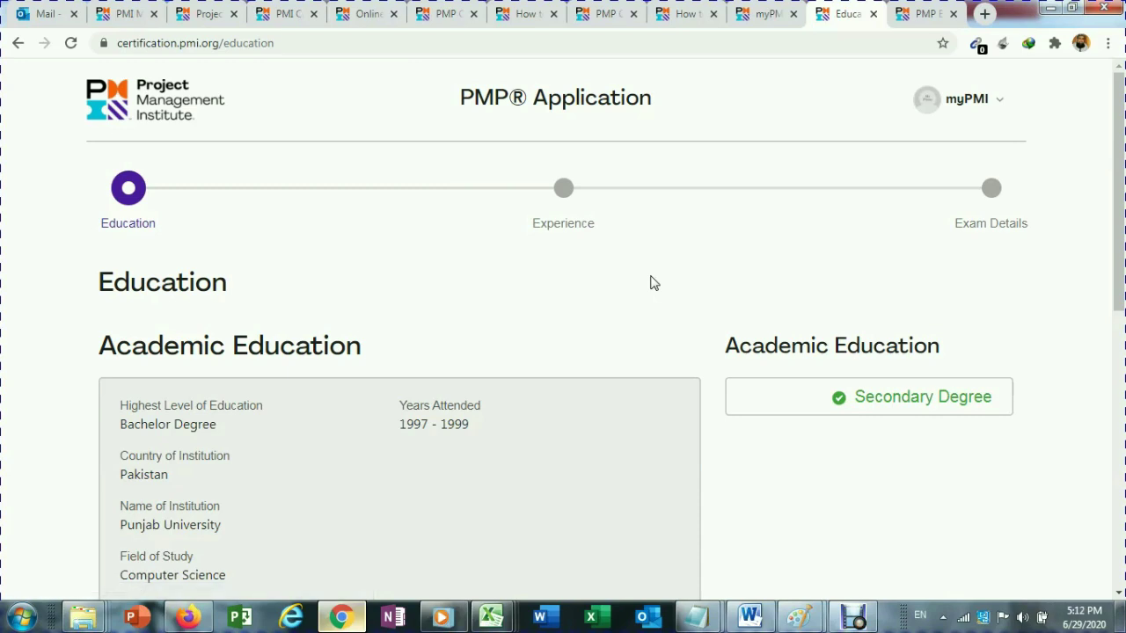
Step: Examine the Academic Education entry on the Education page of the PMP application
scroll(653, 282, "down", 1)
scroll(651, 282, "up", 1)
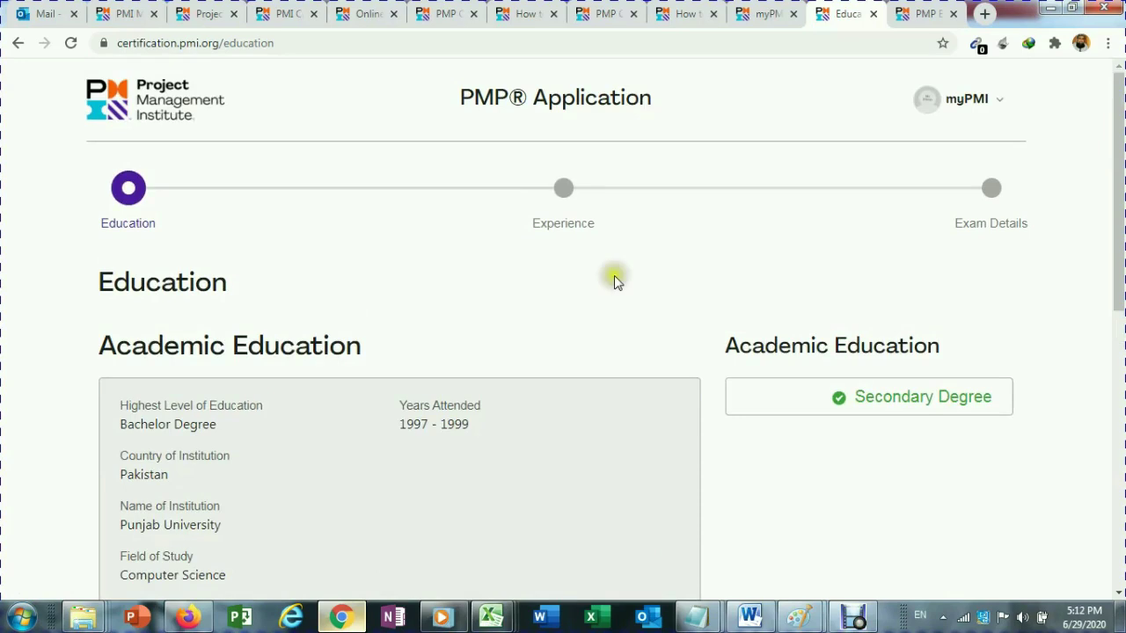
left_click_drag(103, 346, 352, 344)
scroll(602, 328, "down", 1)
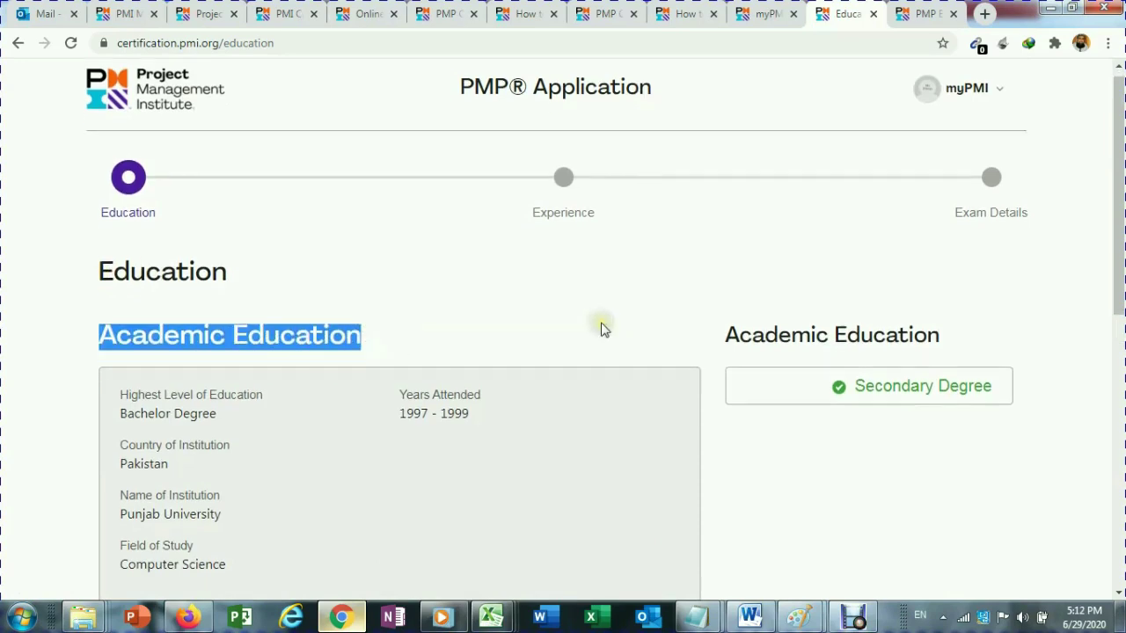
scroll(603, 328, "down", 1)
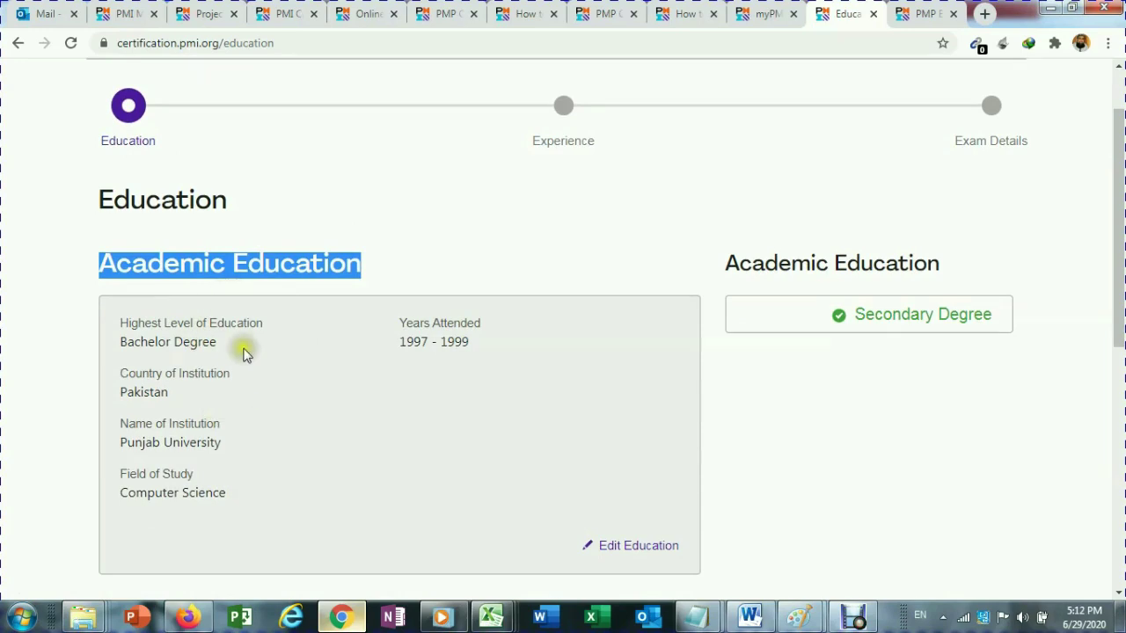
Step: Open the academic education entry for editing and view the Highest Level of Education options
left_click(643, 547)
left_click_drag(1120, 252, 1120, 314)
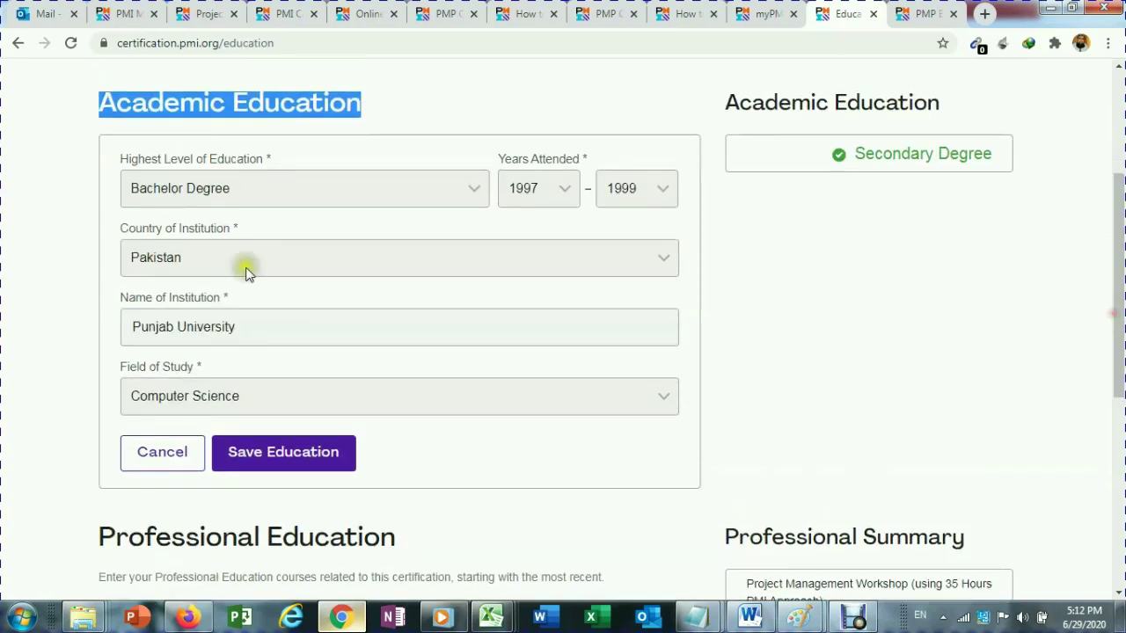
left_click(307, 193)
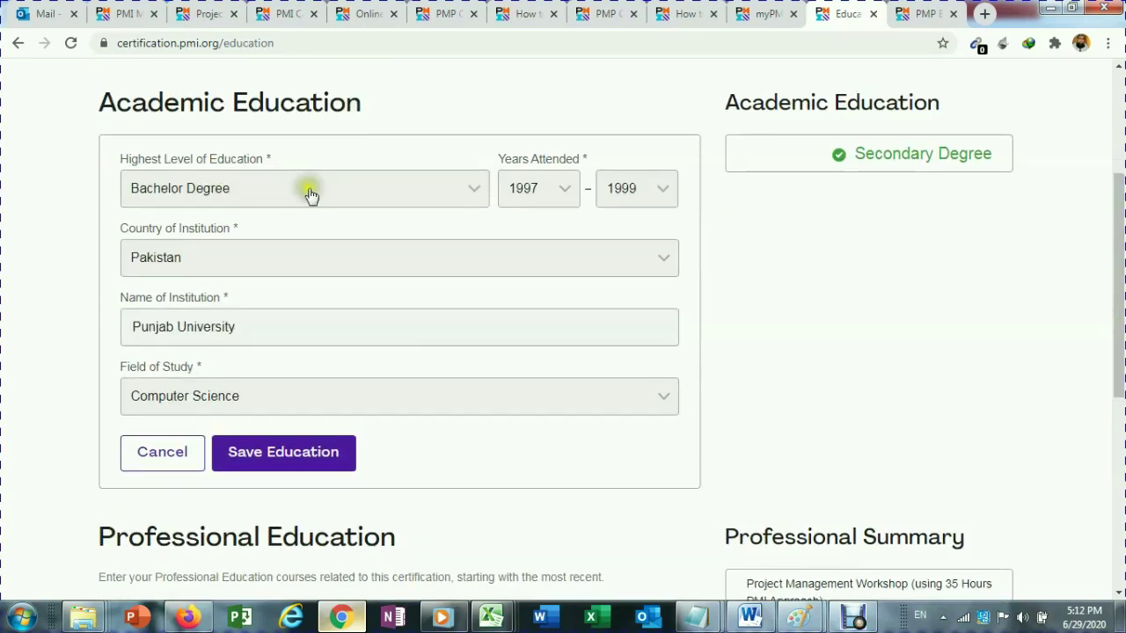
left_click(314, 194)
left_click(314, 193)
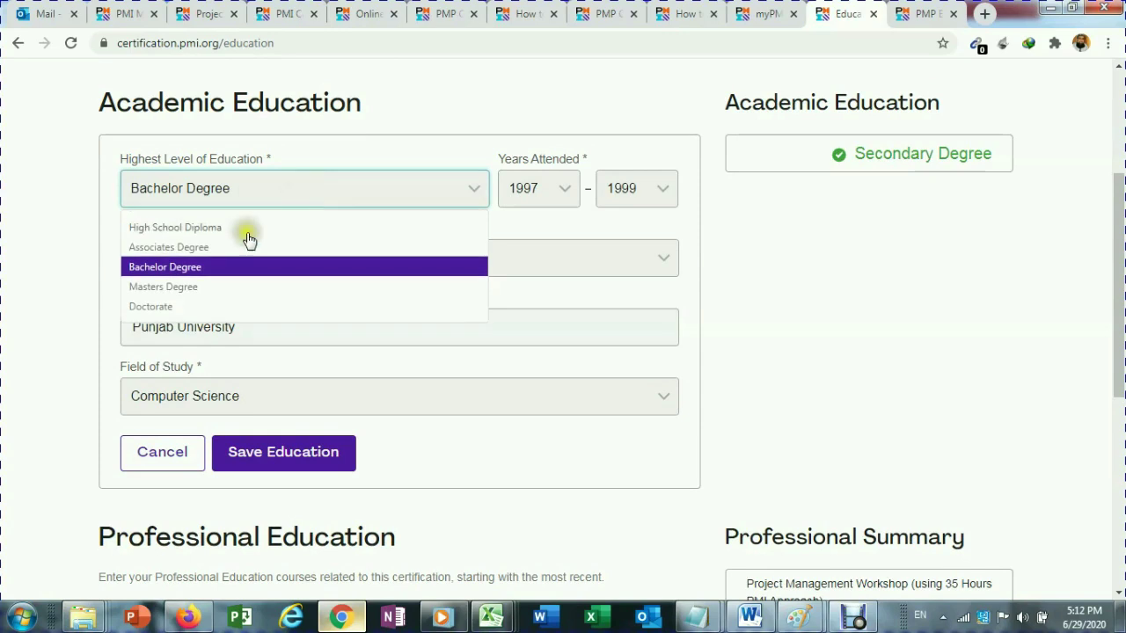
left_click(19, 253)
Step: Review the Years Attended, Country of Institution, Name of Institution and Field of Study fields of the academic education entry
left_click(556, 193)
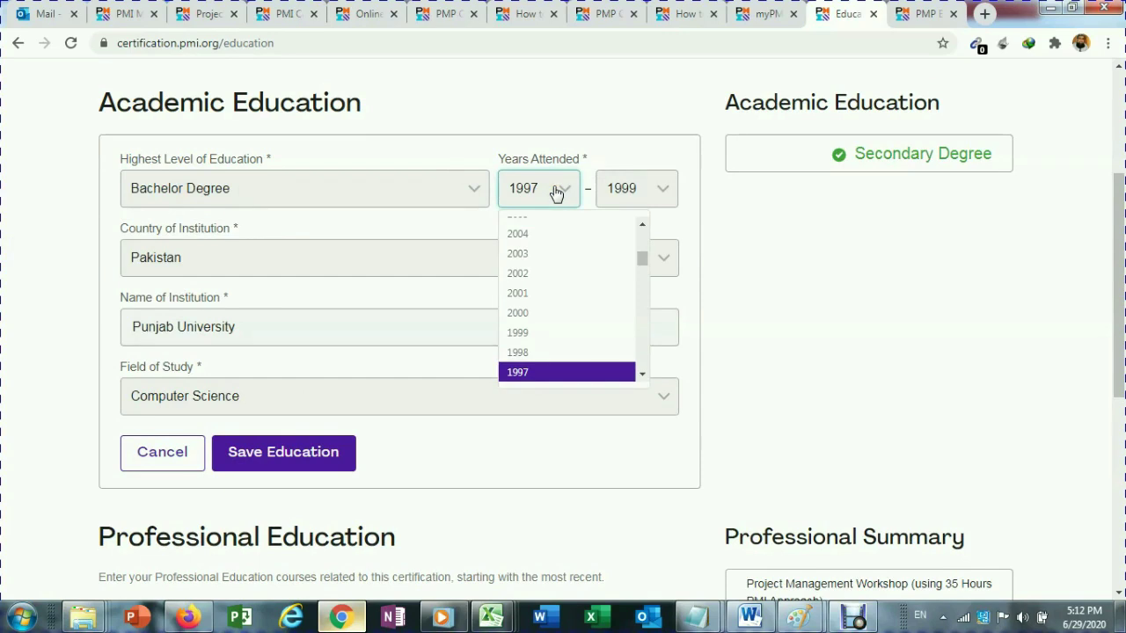
left_click(556, 191)
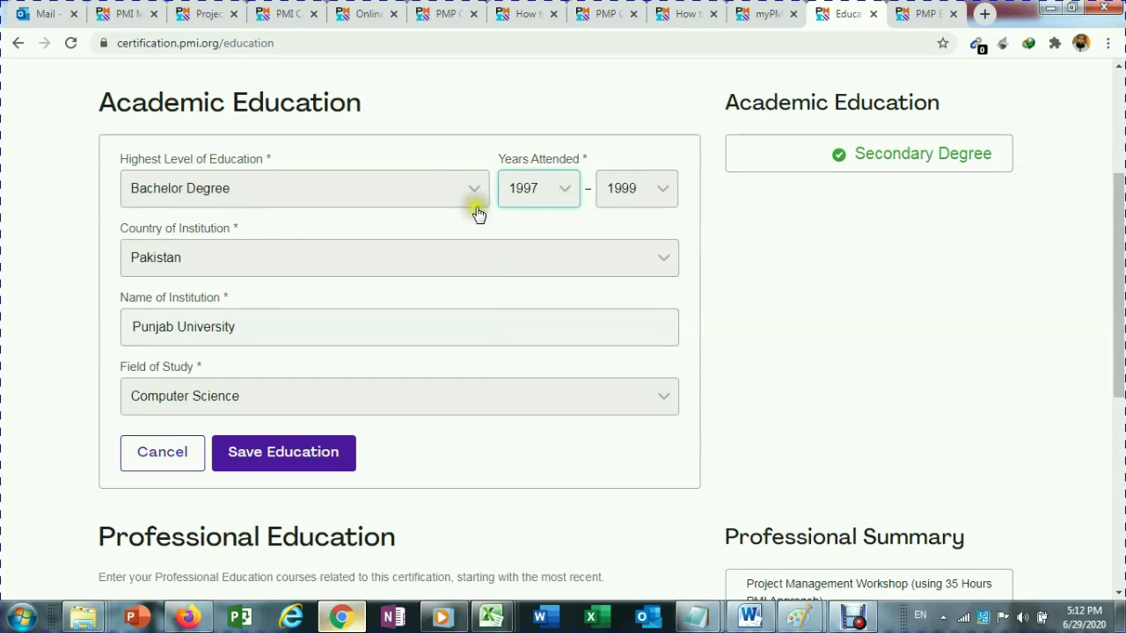
left_click(285, 261)
left_click(281, 261)
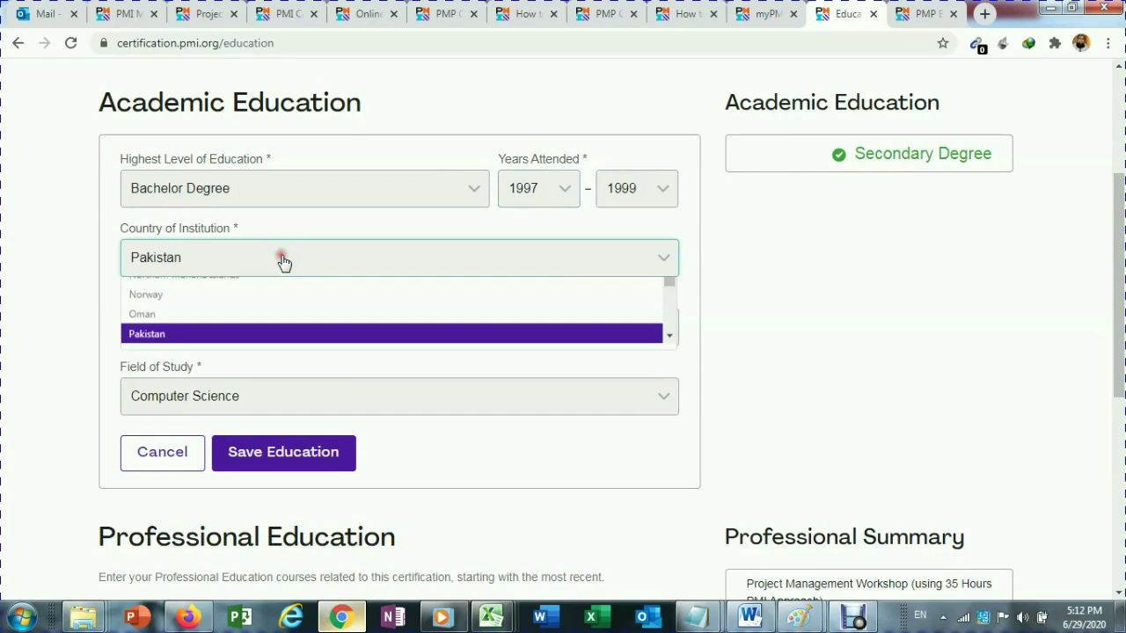
left_click(283, 332)
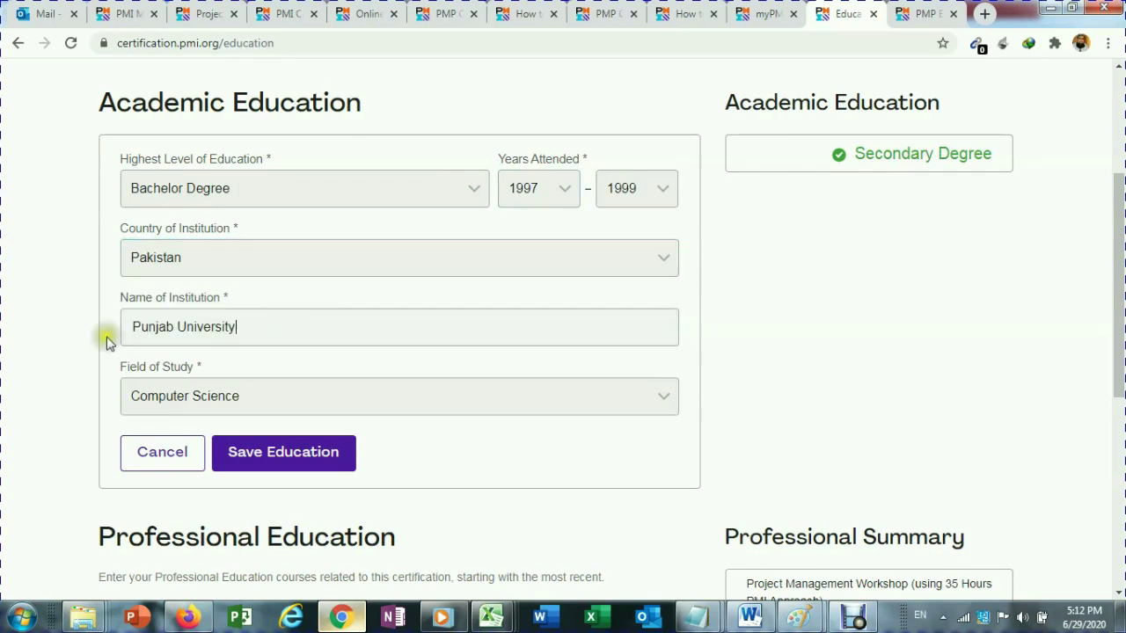
left_click(252, 406)
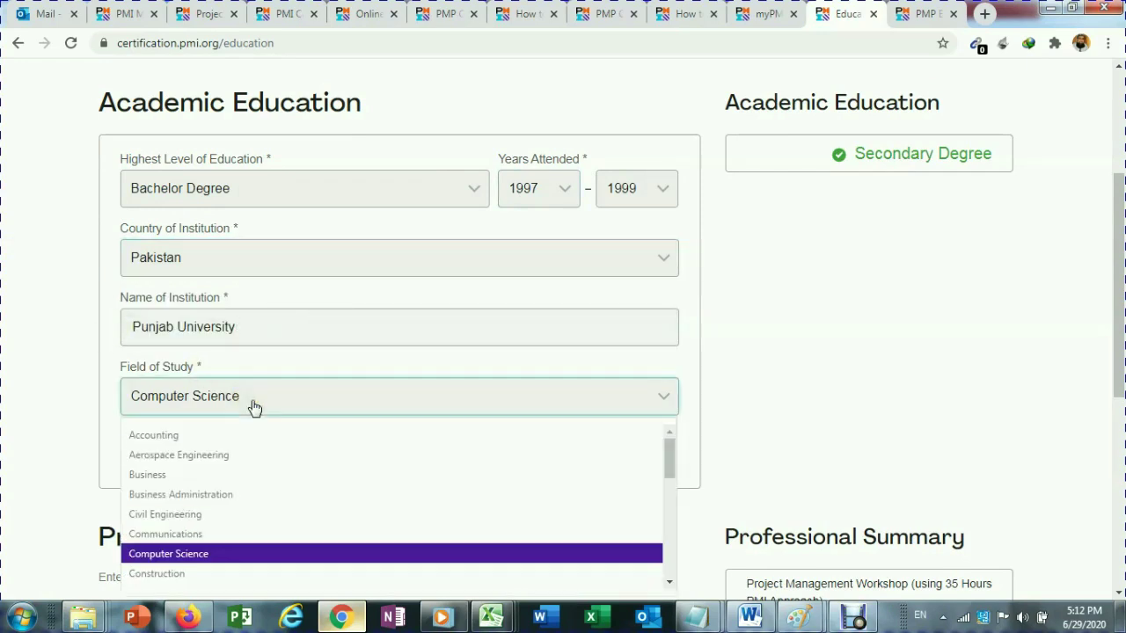
left_click(253, 405)
left_click(275, 454)
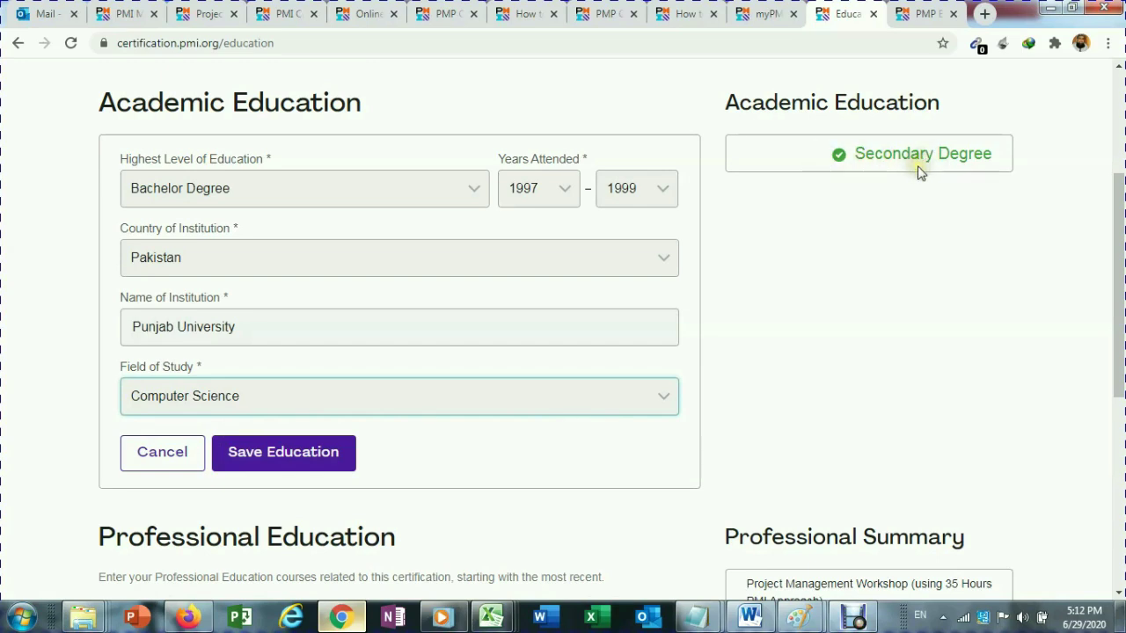
Step: Open the Project Management Workshop entry under Professional Education for editing and review its course fields
left_click_drag(1115, 251, 1119, 405)
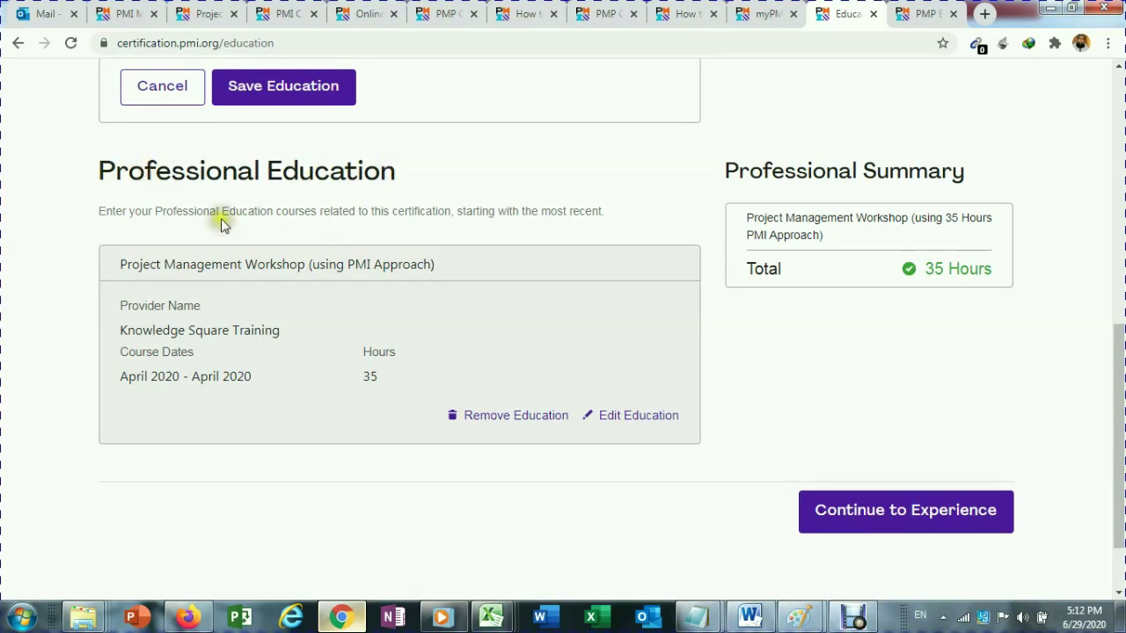
left_click(635, 417)
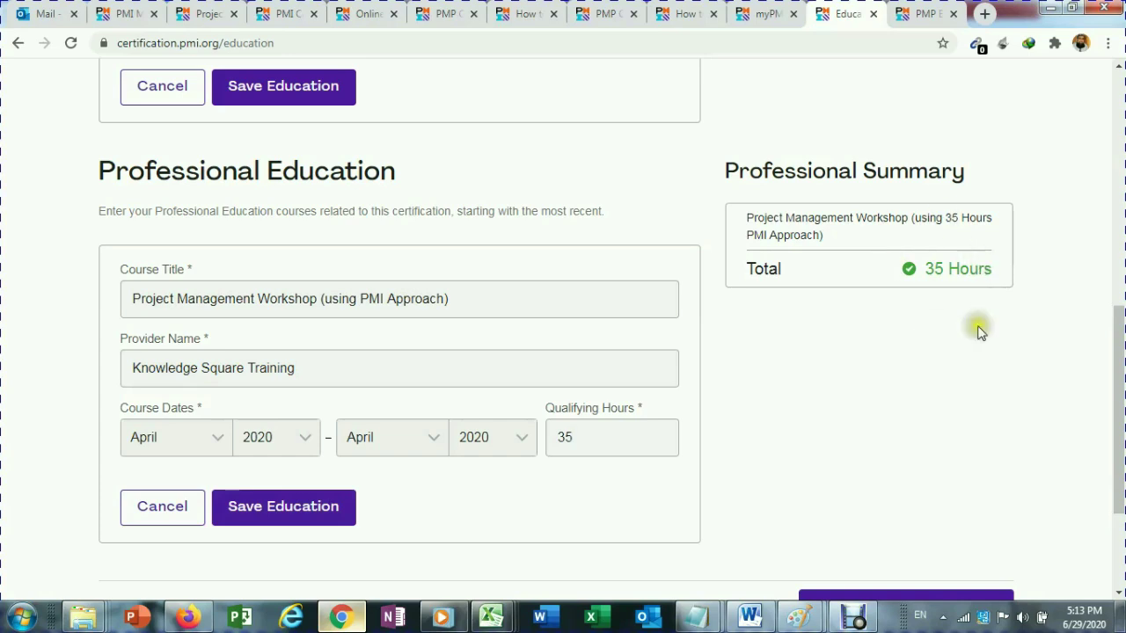
left_click_drag(1118, 350, 1119, 386)
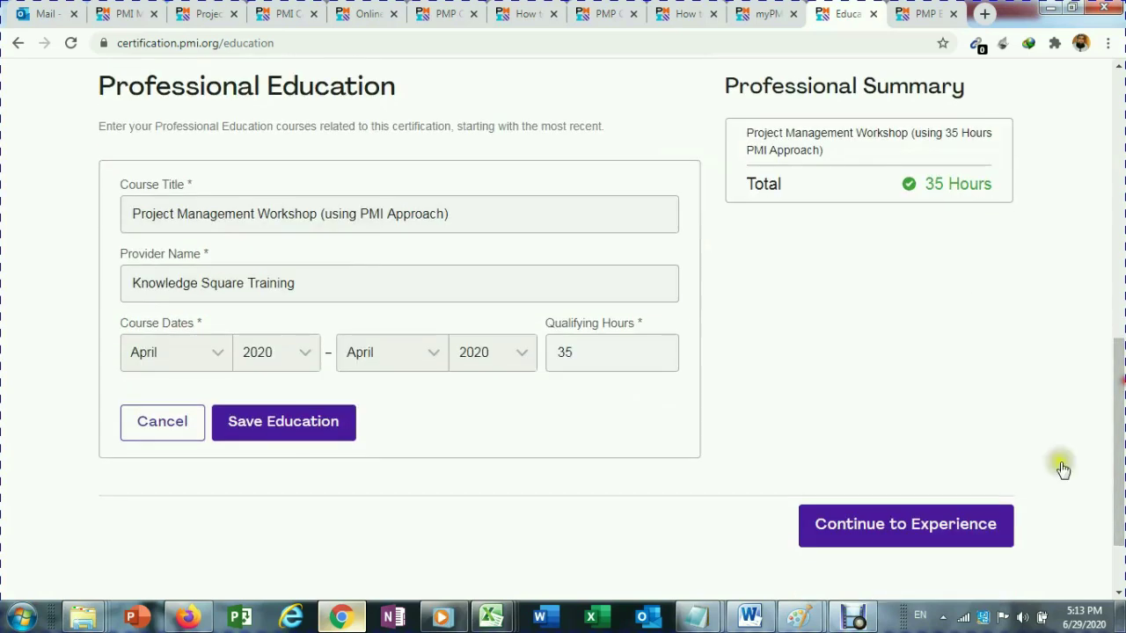
Step: Go to the Experience page of the PMP application and examine the project title, organization, job title and other project fields
left_click(976, 537)
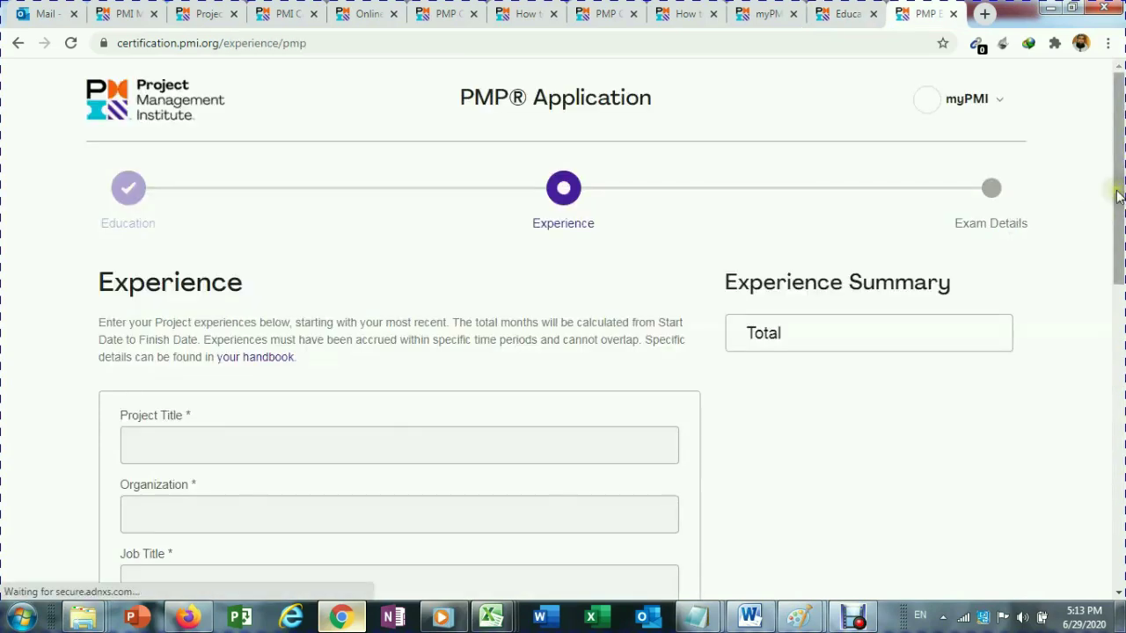
scroll(1118, 183, "down", 1)
scroll(1118, 172, "up", 1)
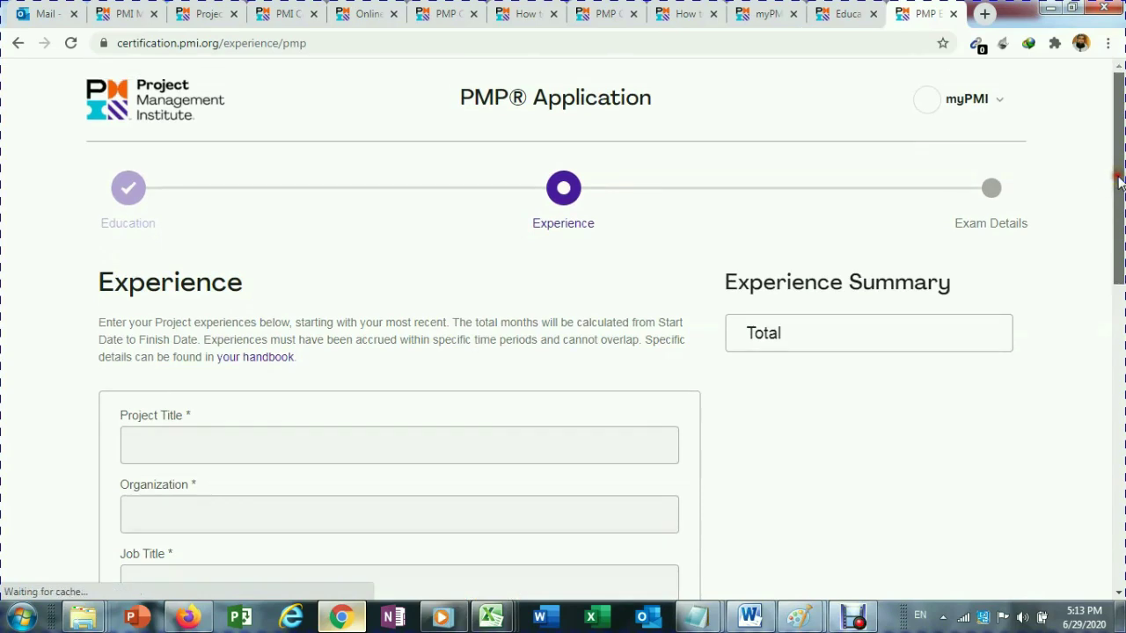
left_click_drag(1120, 171, 1119, 304)
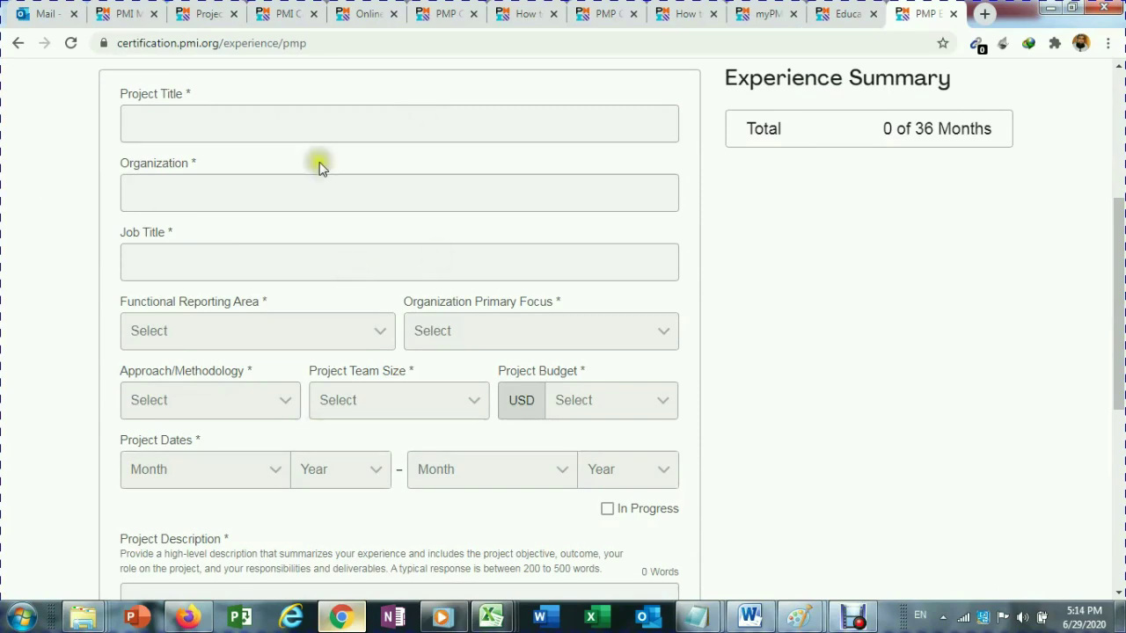
Step: Examine the Project Description requirements and place the cursor in the empty description field
left_click_drag(1117, 304, 1118, 454)
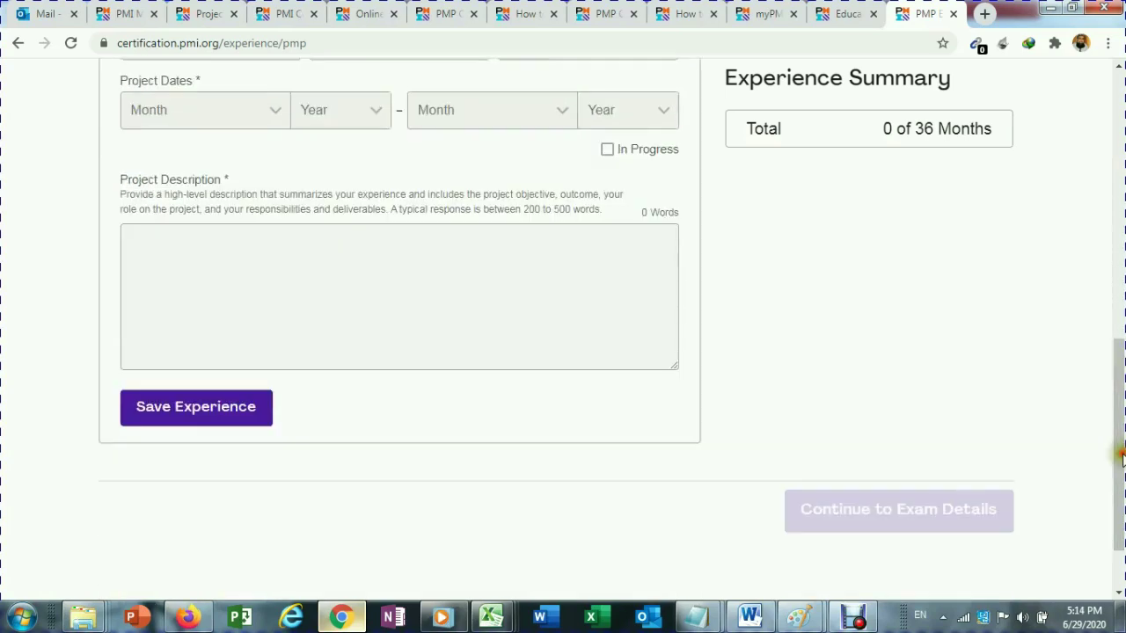
left_click(258, 267)
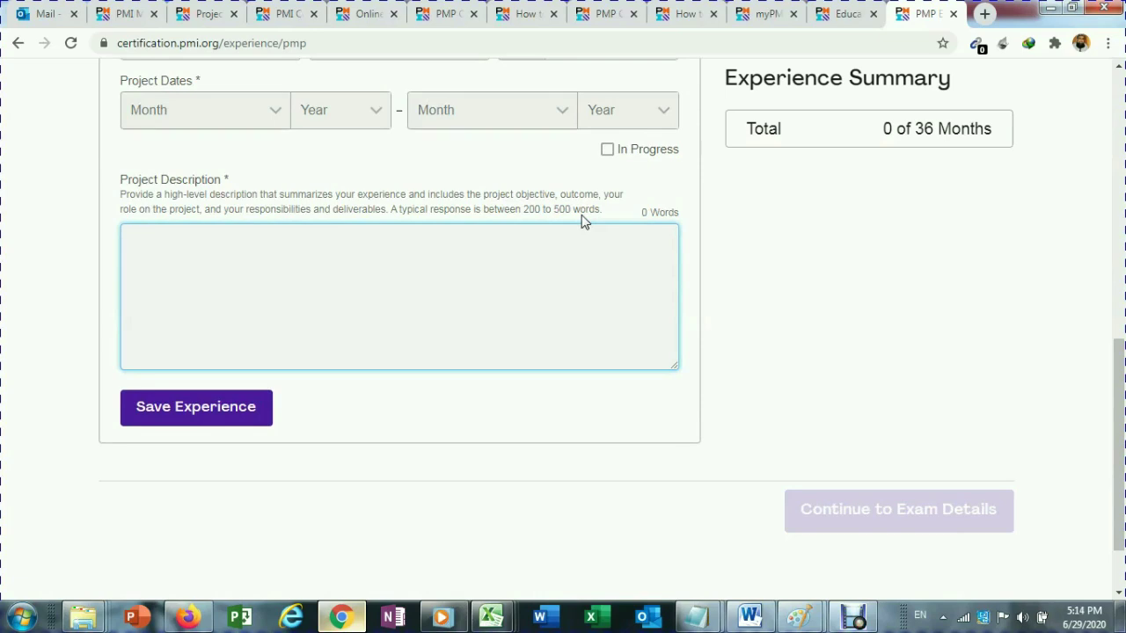
left_click(173, 244)
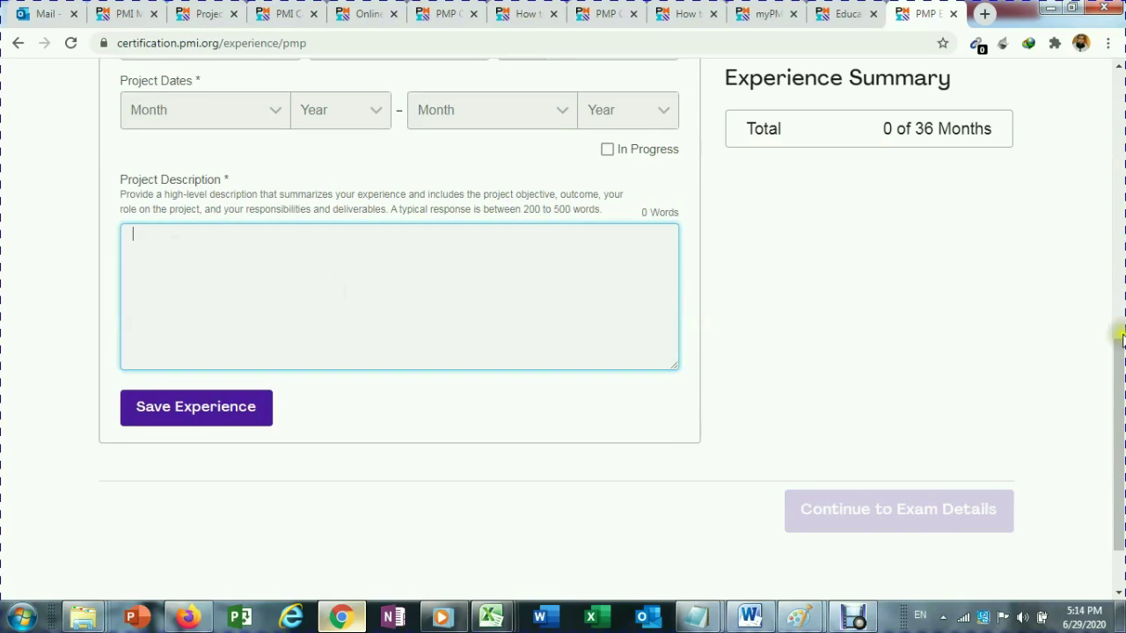
Step: Examine the Project Title, Organization and Job Title fields and the options for Functional Reporting Area and Organization Primary Focus
left_click_drag(1119, 377, 1093, 234)
left_click(317, 127)
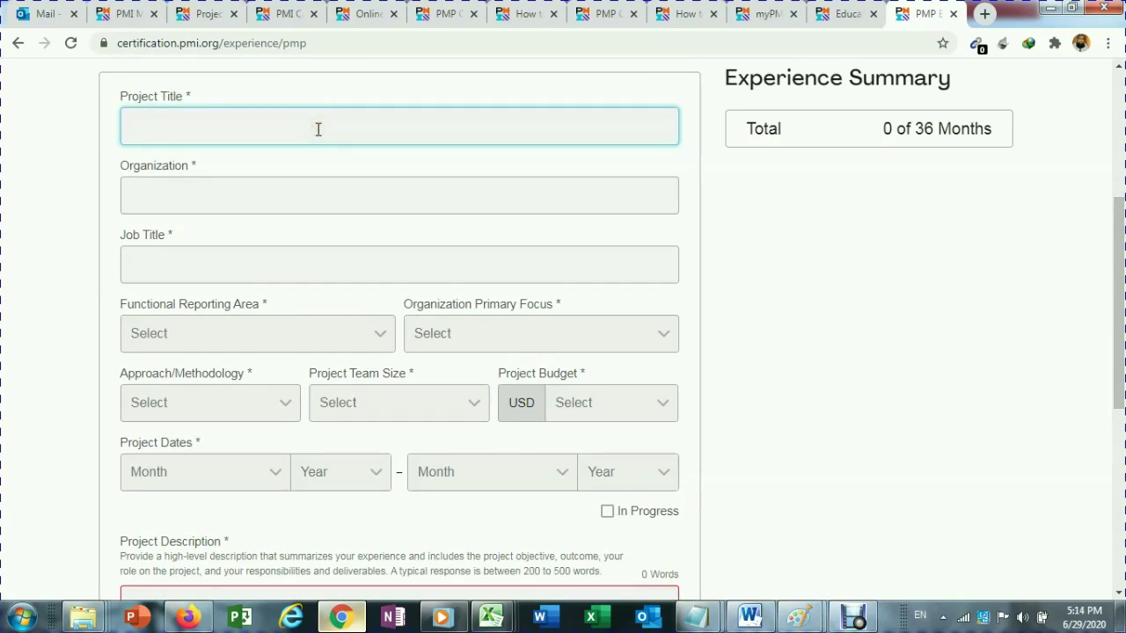
left_click(270, 196)
left_click(230, 258)
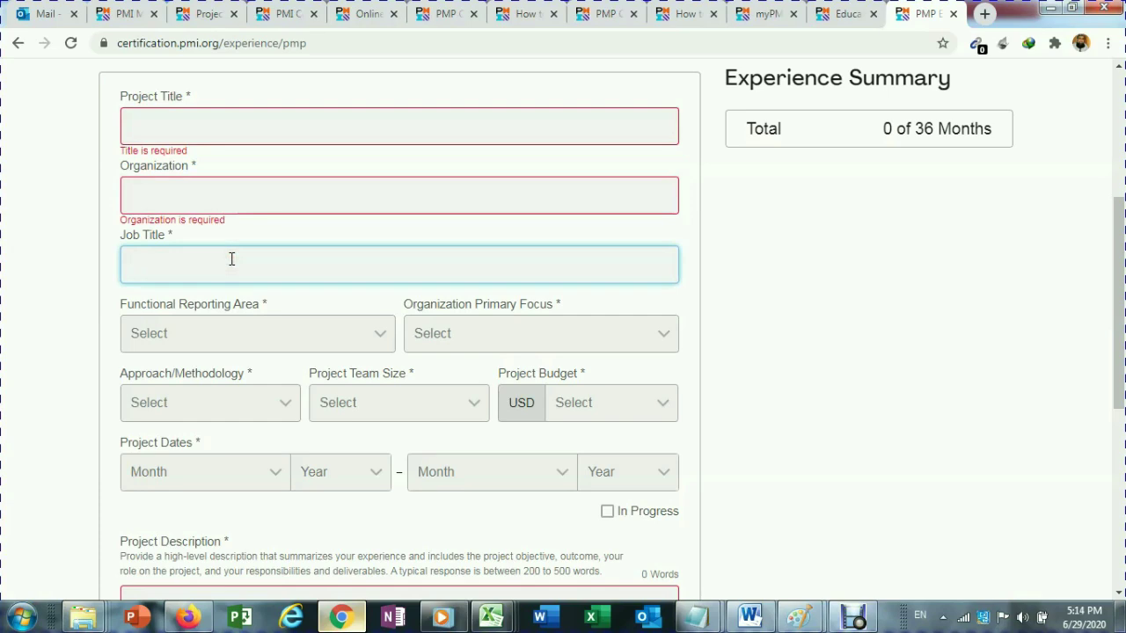
left_click(244, 352)
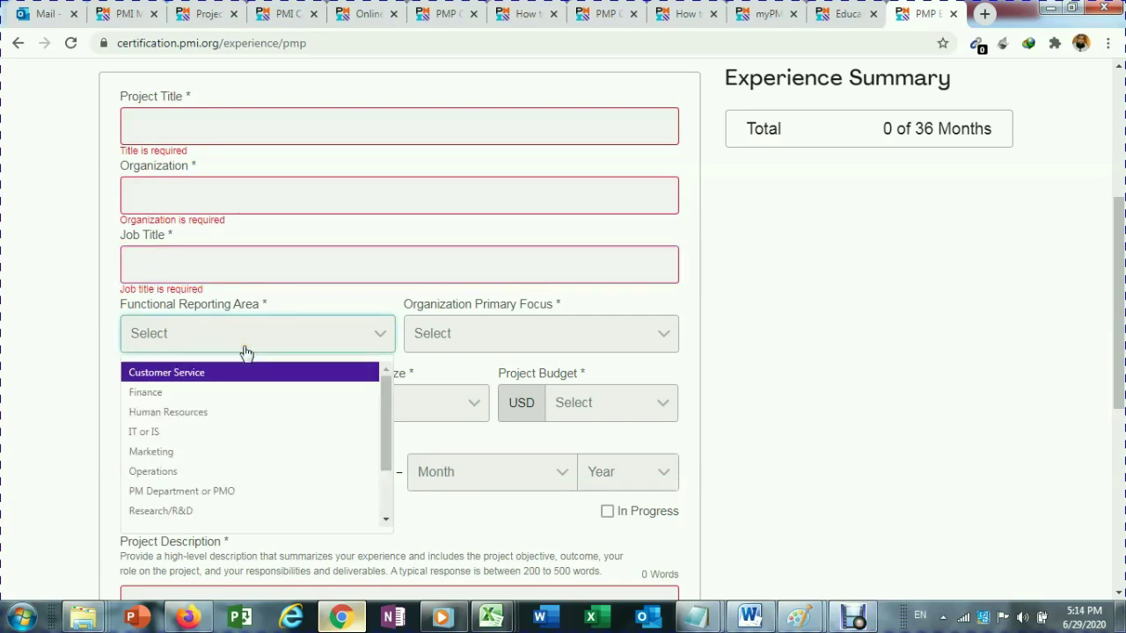
left_click(483, 335)
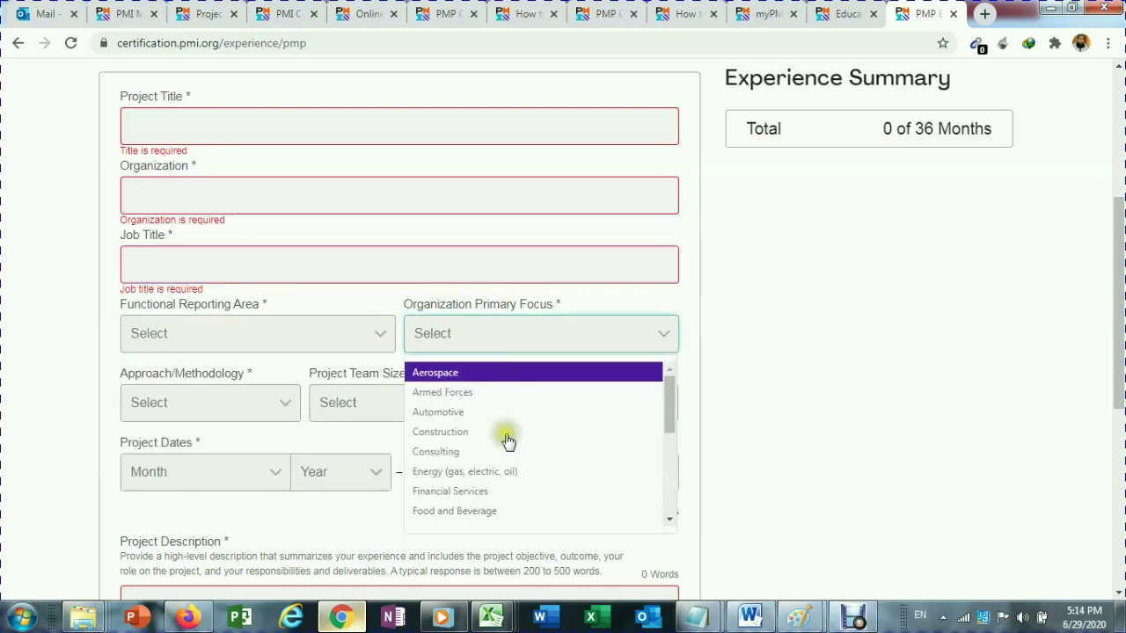
Step: Examine the available options for Approach/Methodology, Project Team Size and Project Budget without choosing any
left_click(239, 411)
left_click(233, 406)
left_click(234, 406)
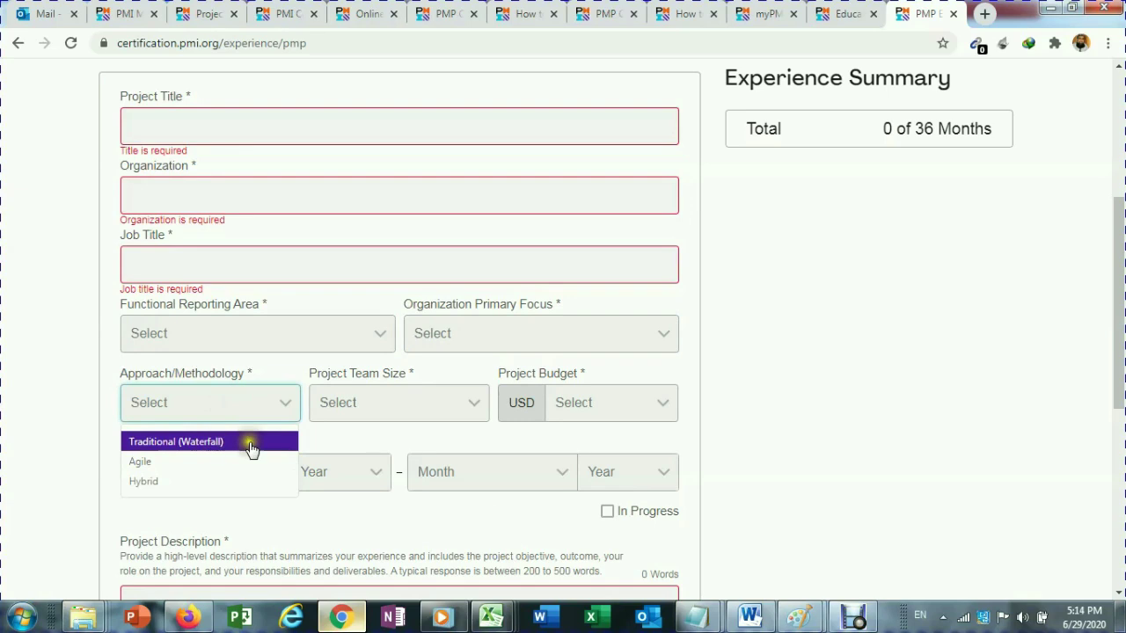
left_click(443, 410)
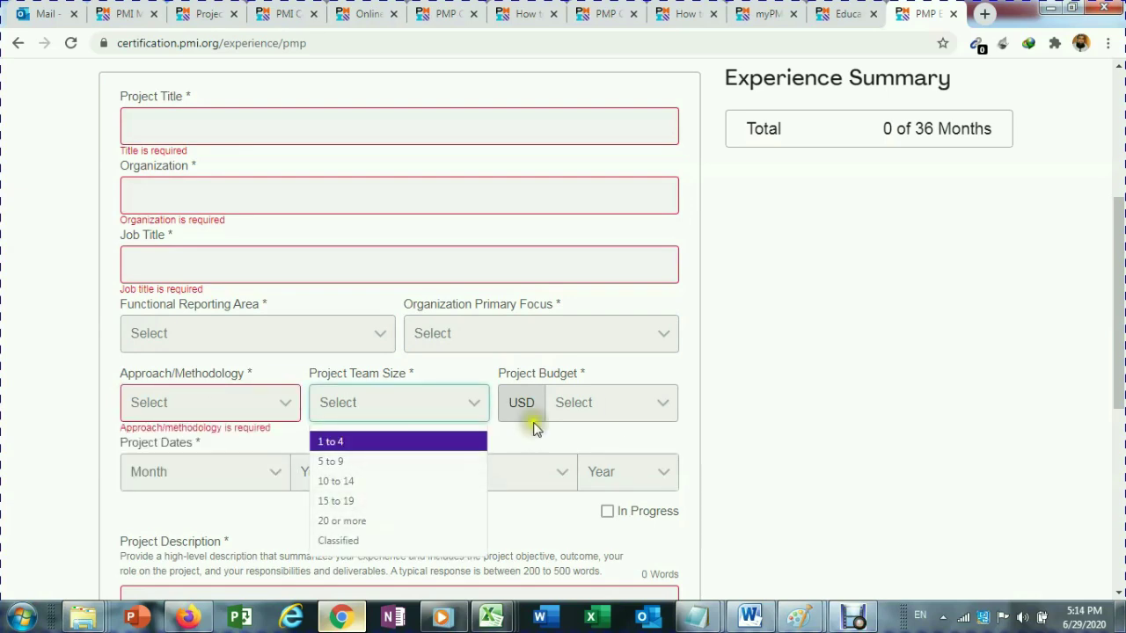
left_click(624, 415)
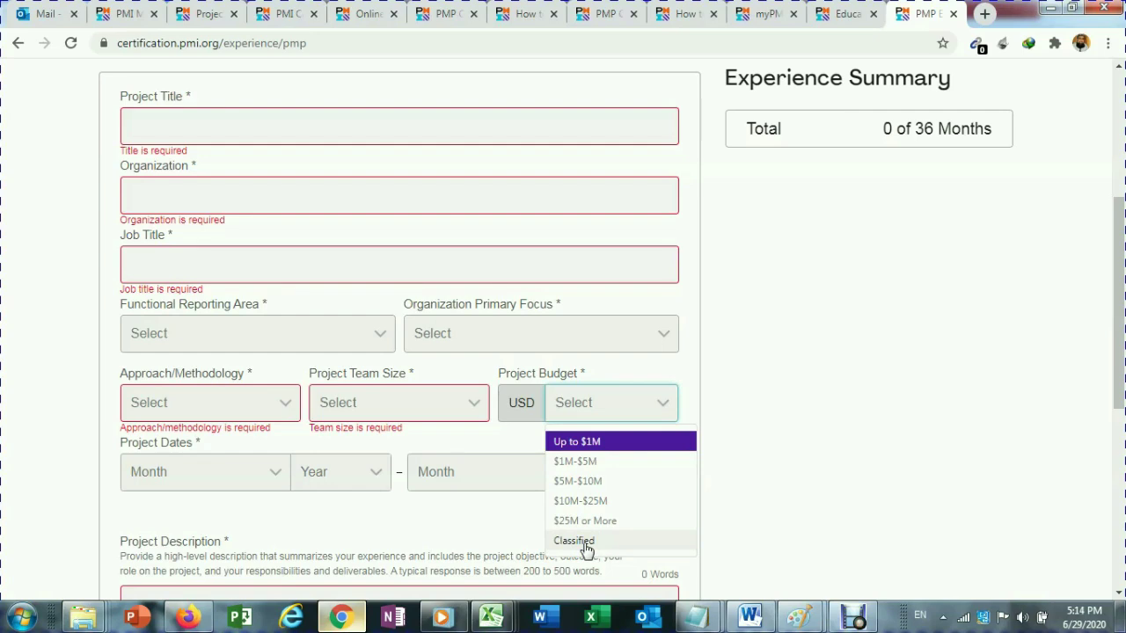
left_click(59, 409)
scroll(58, 402, "down", 2)
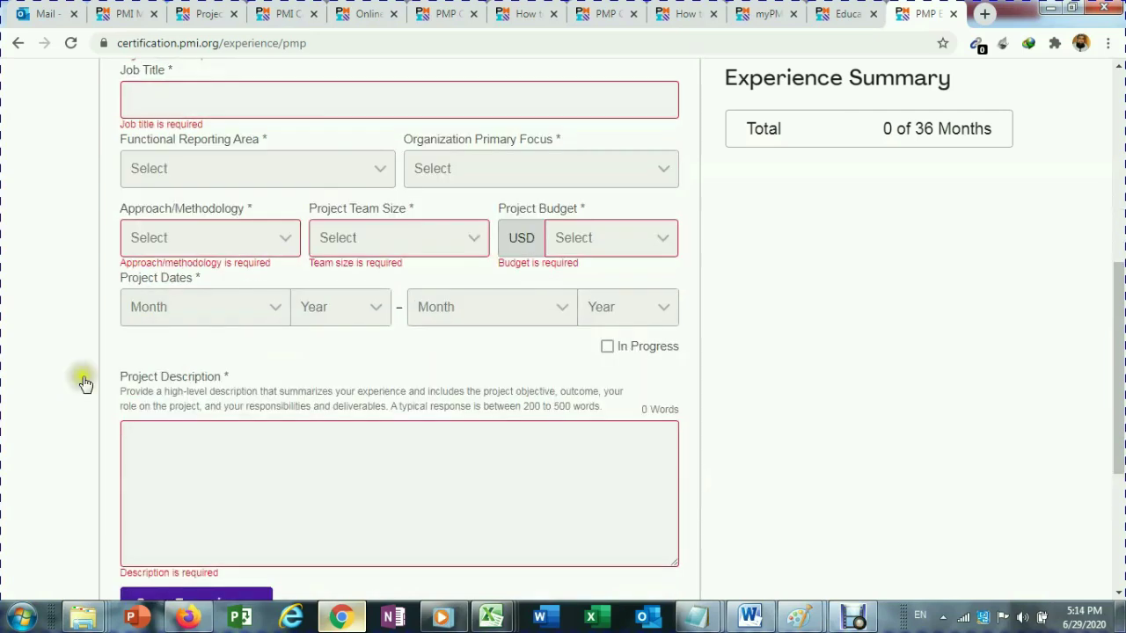
Step: Check the start month options under Project Dates, mark the project as In Progress, and place the cursor in the Project Description field
left_click(225, 315)
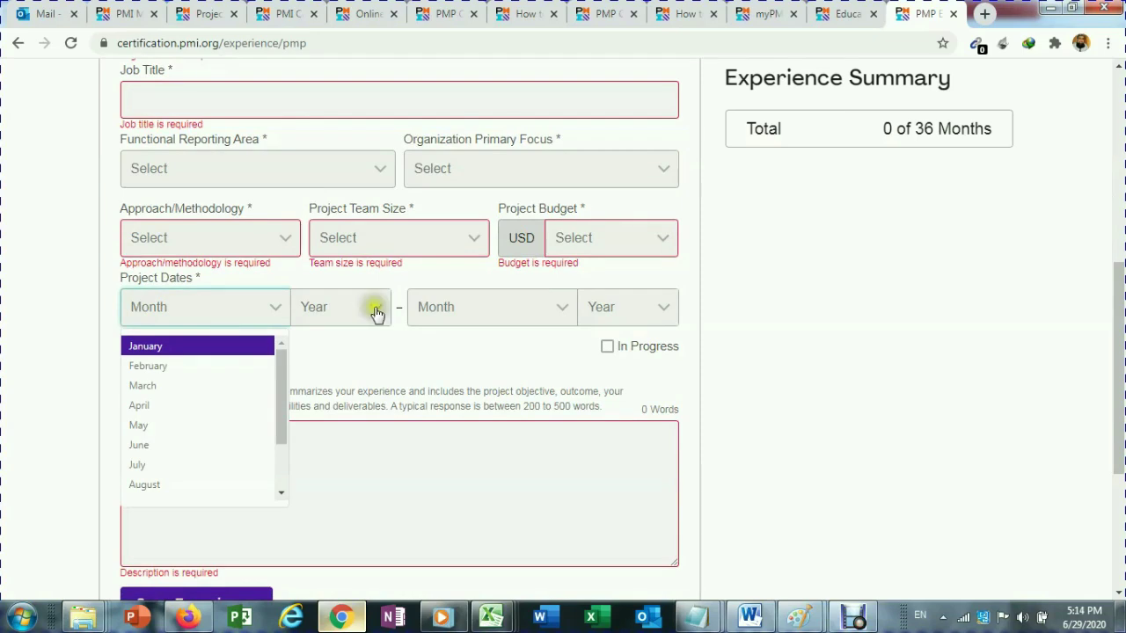
left_click(773, 352)
scroll(775, 352, "down", 1)
scroll(775, 352, "down", 2)
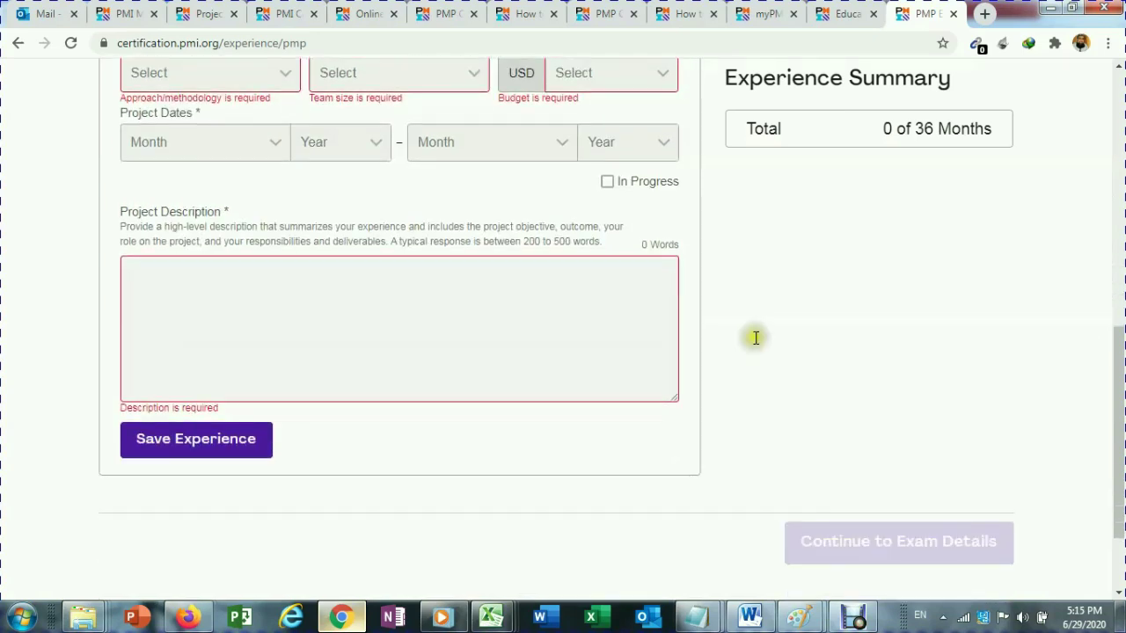
left_click(607, 182)
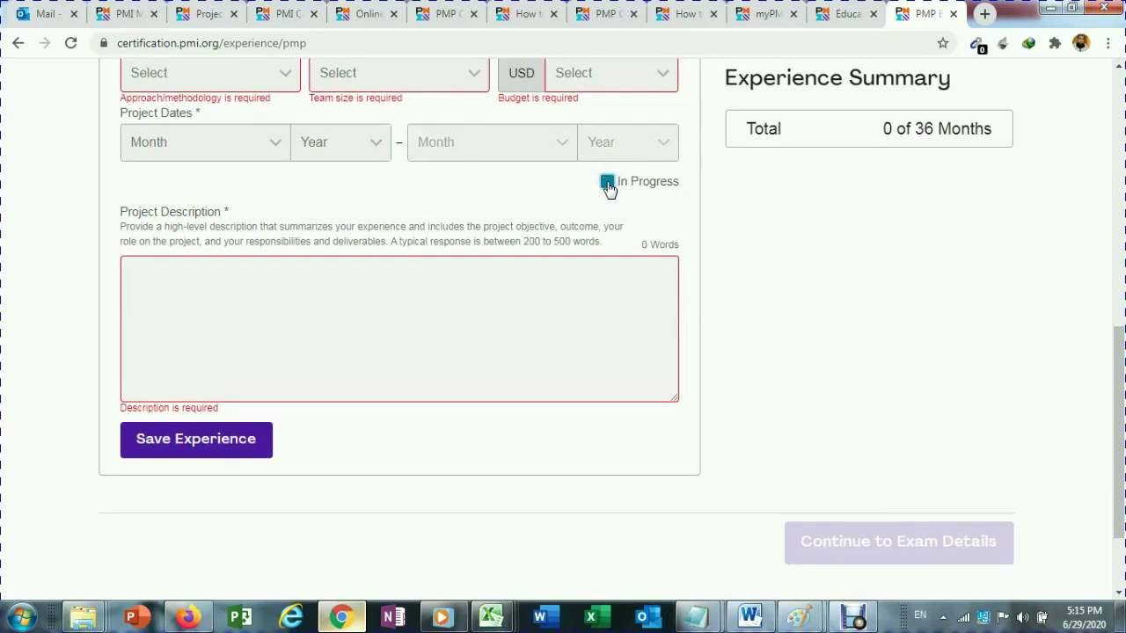
left_click(464, 323)
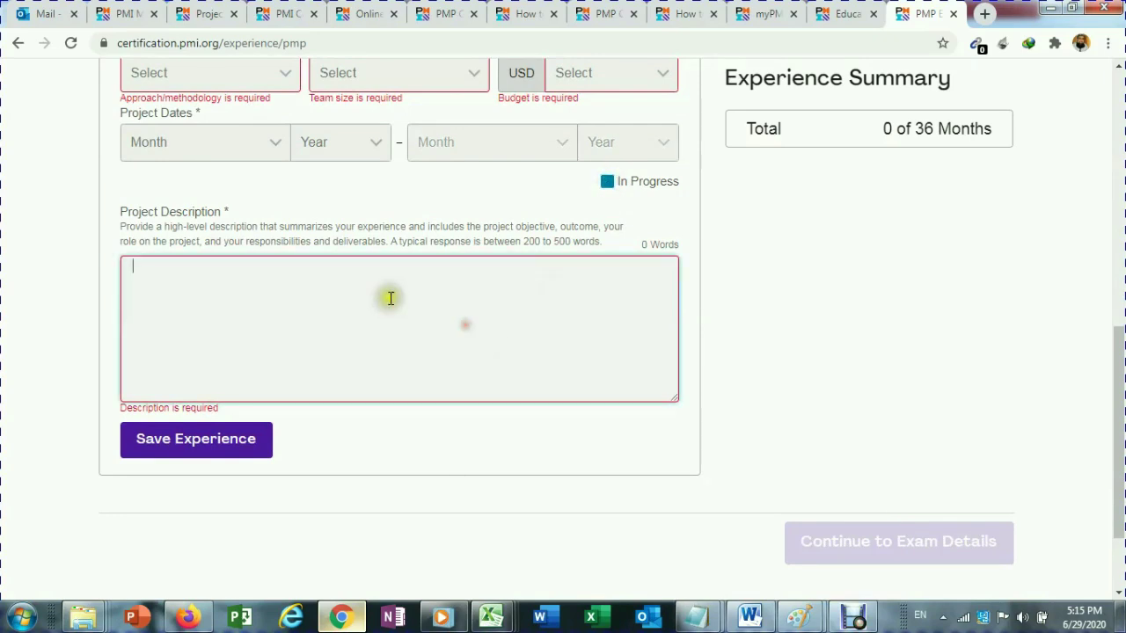
left_click(232, 313)
Step: Switch to Sample Project Description.docx in Word and examine the Software sample, highlighting its text through the Project Outcome section
left_click(749, 617)
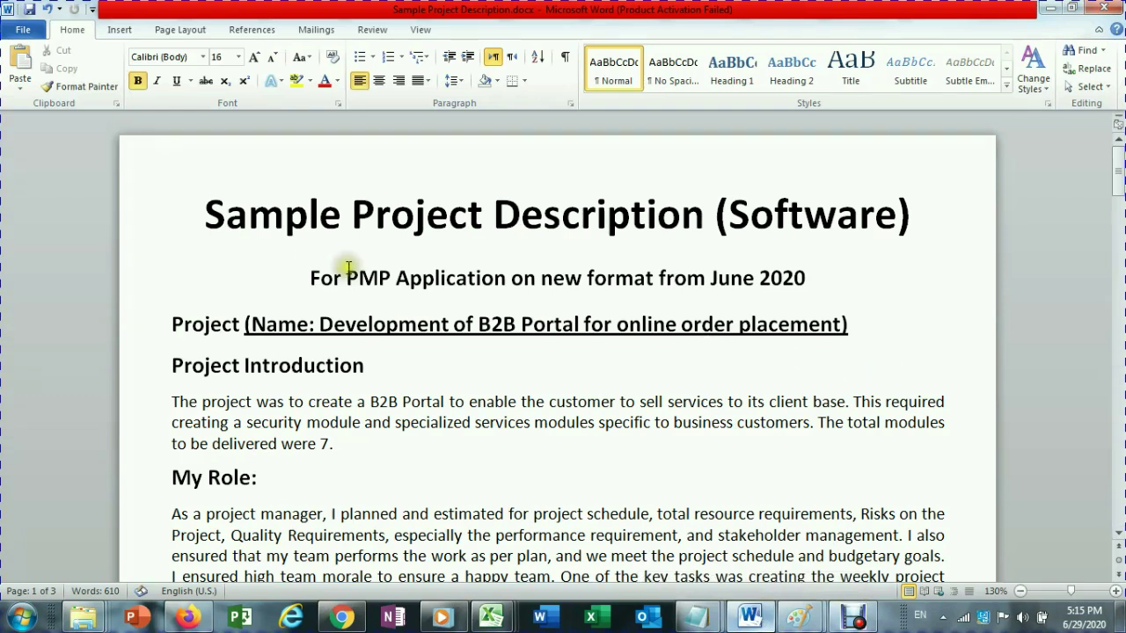
left_click_drag(730, 214, 891, 213)
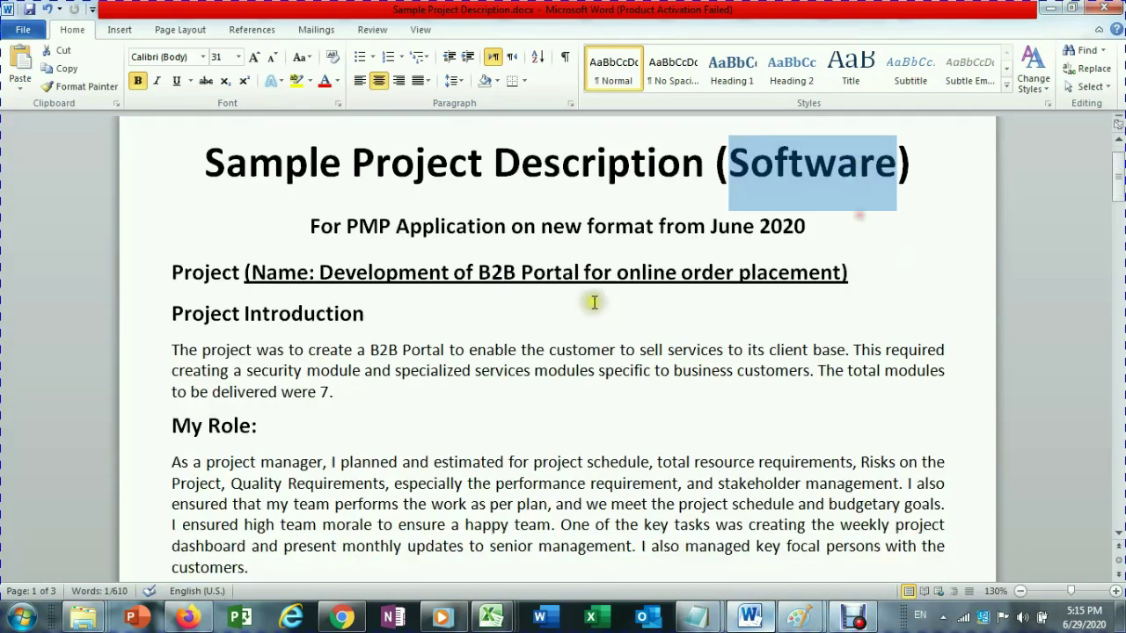
scroll(593, 302, "down", 2)
left_click_drag(174, 261, 523, 266)
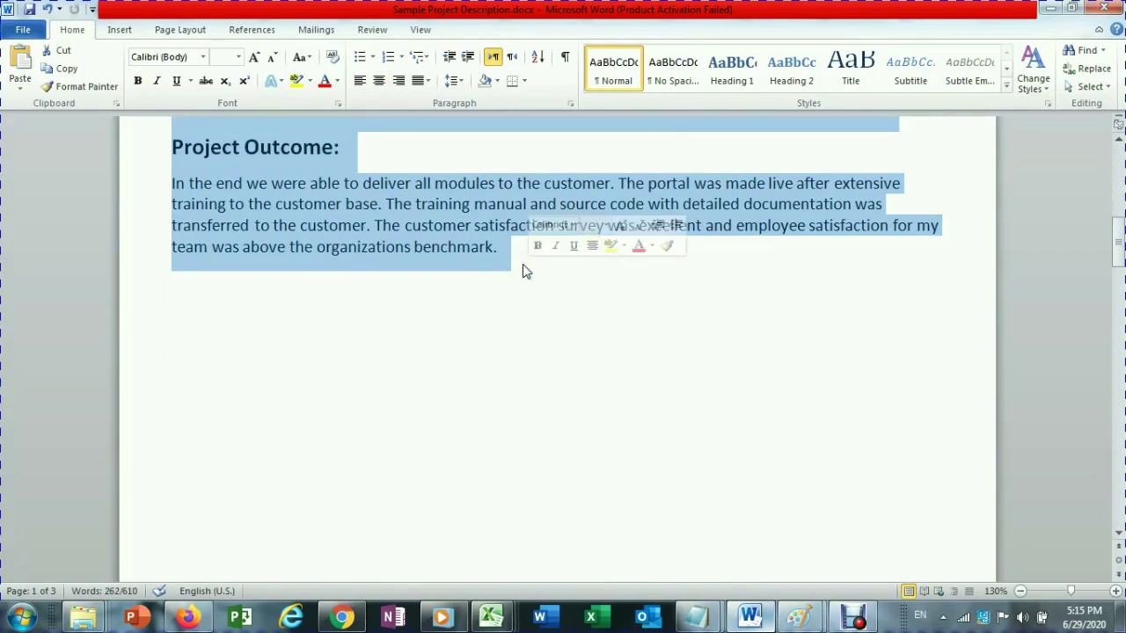
Step: Examine the Construction sample in the document, highlighting its title word and its text through the Project Outcome list
scroll(617, 354, "up", 10)
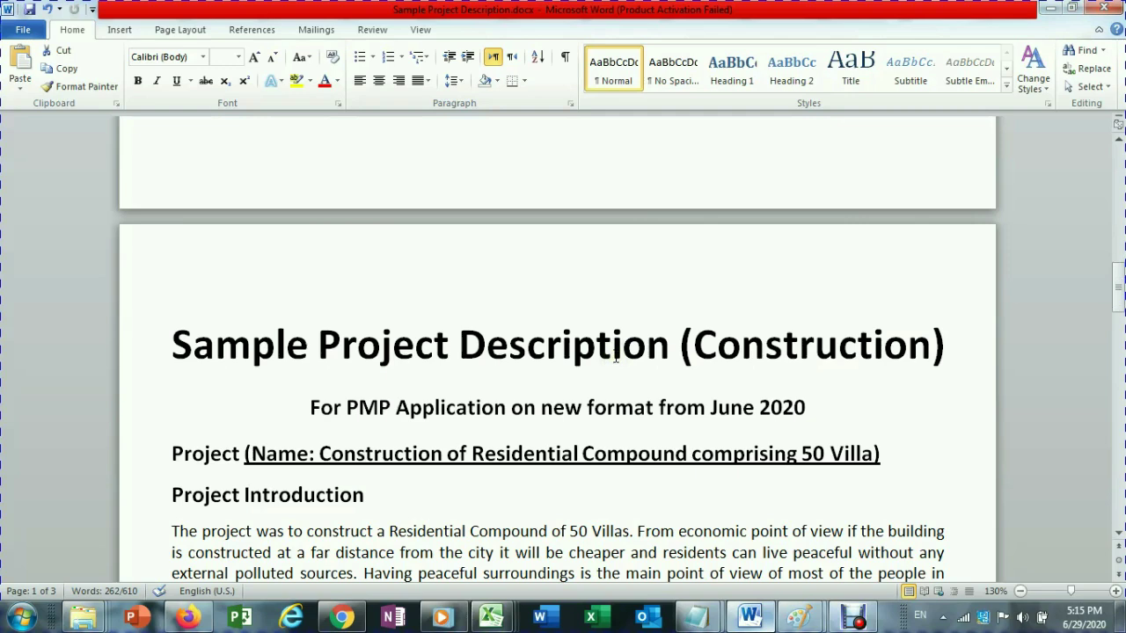
scroll(616, 356, "down", 2)
left_click_drag(698, 240, 938, 269)
scroll(664, 303, "down", 1)
scroll(523, 341, "down", 2)
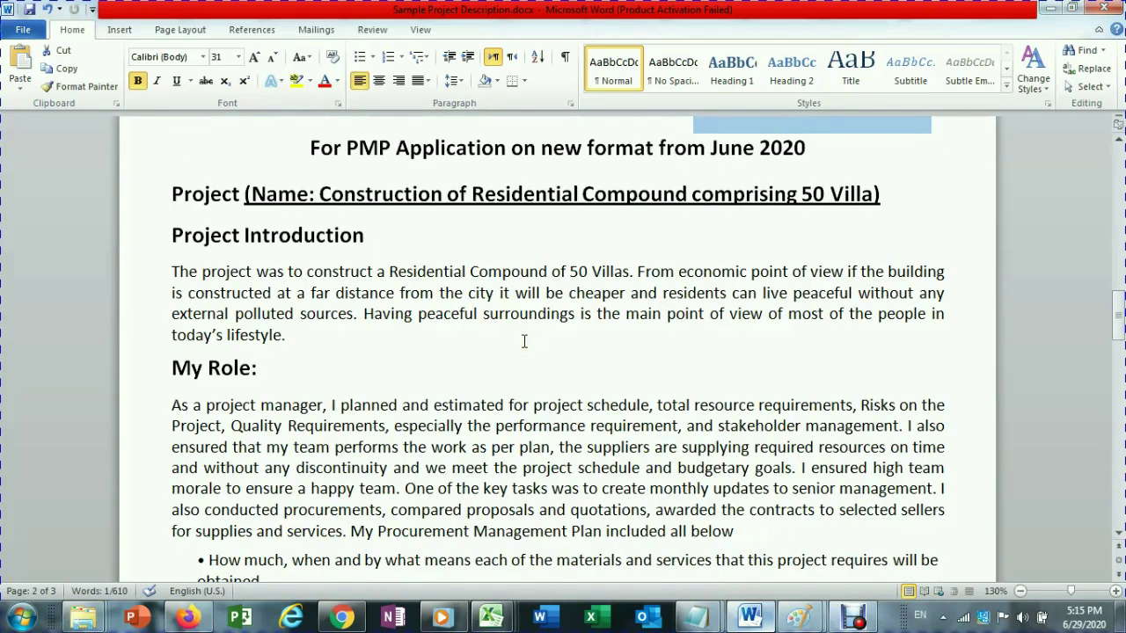
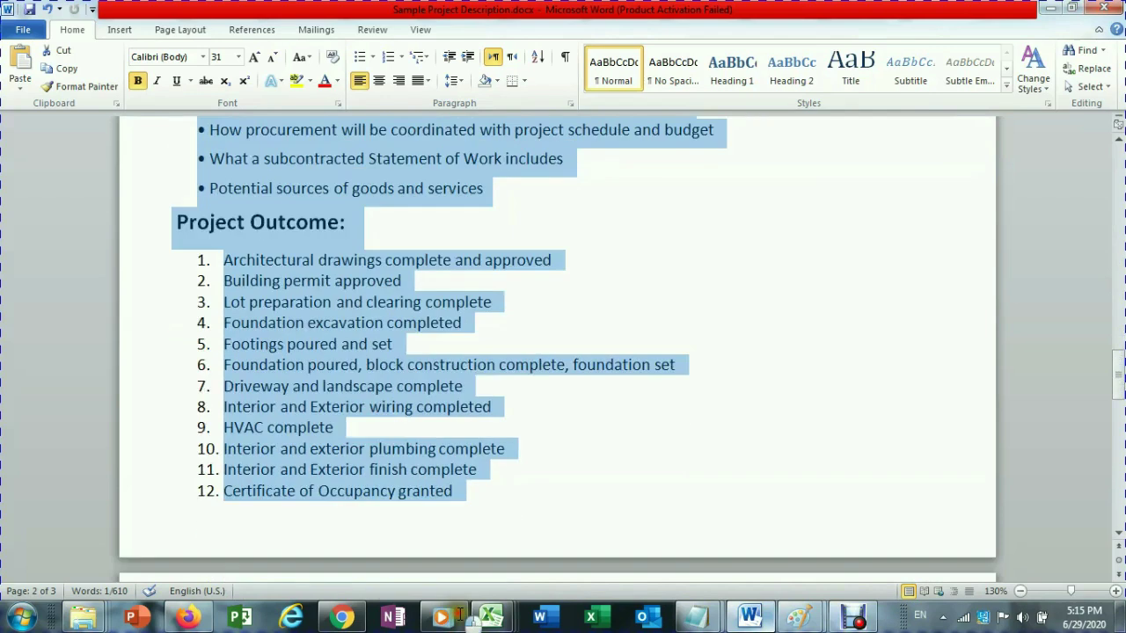
Step: Take the project name from the Construction sample and enter "Construction of Residential Compound comprising 50 Villas" as the application's Project Title in the browser
key("ctrl+Home")
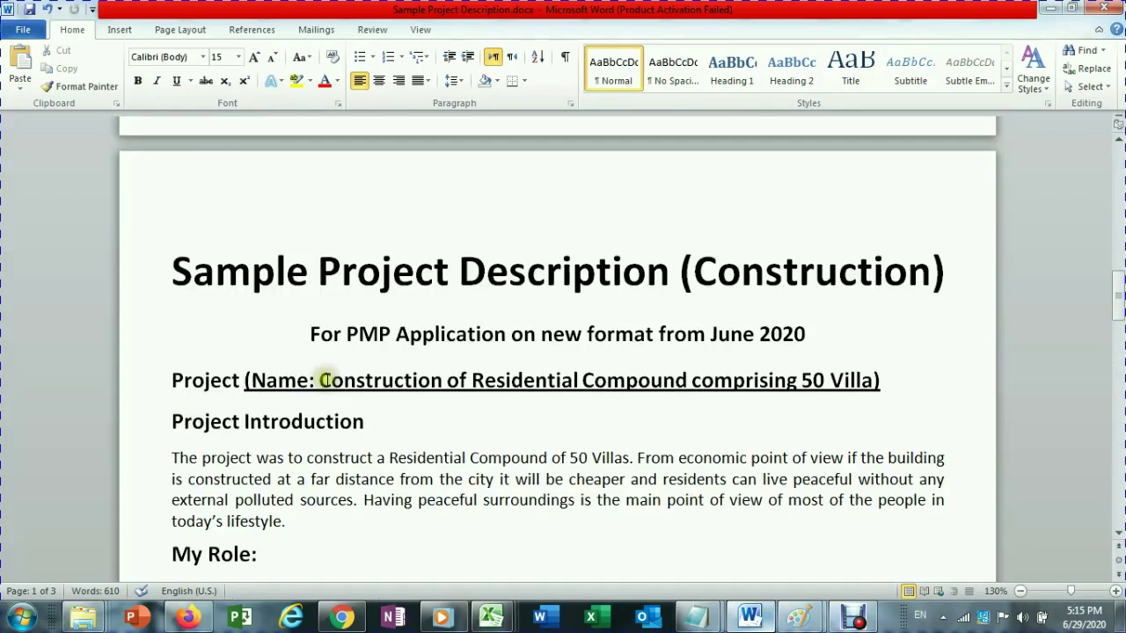
left_click_drag(321, 380, 869, 380)
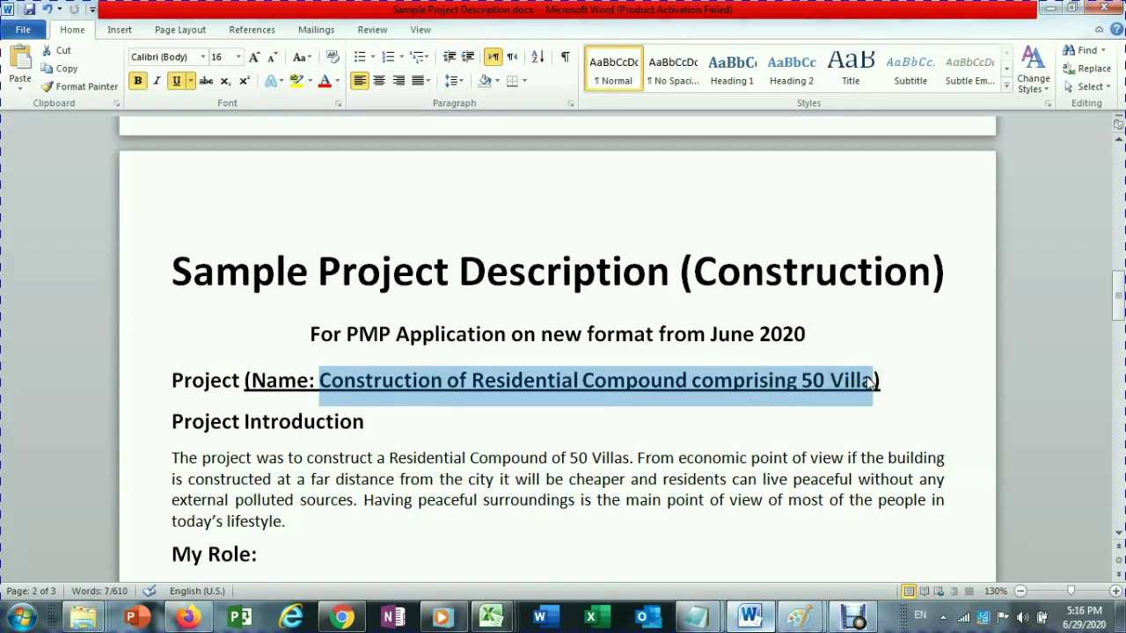
key("alt+Tab")
left_click(182, 283)
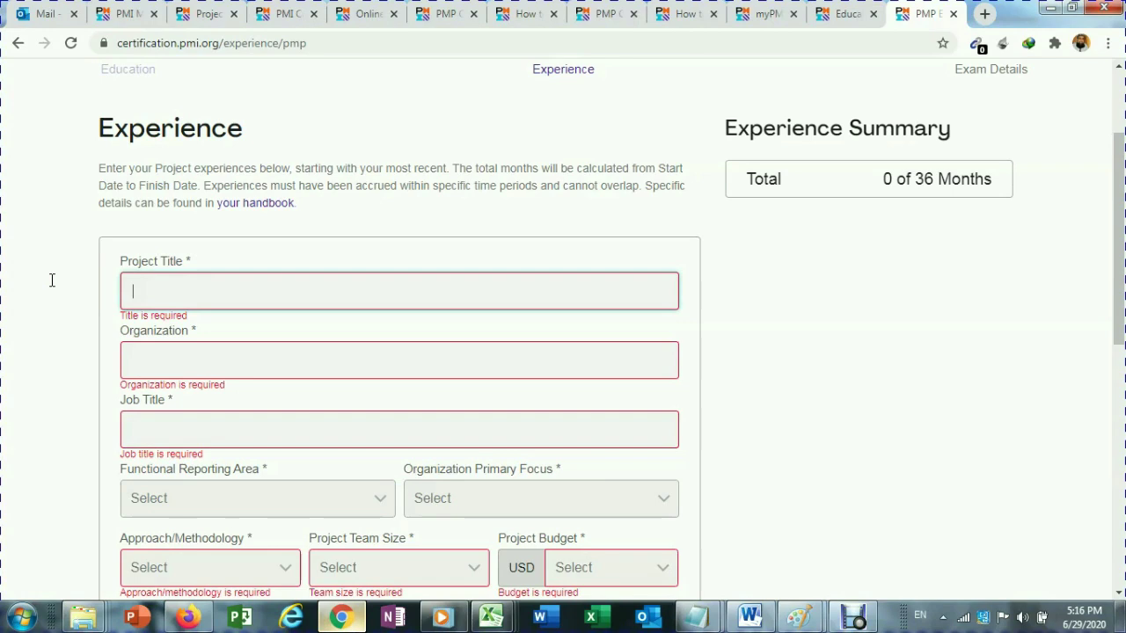
type("Construction of Residential Compound comprising 50 Villas")
Step: Enter "ABC Contractors" as the Organization and "Project Manager" as the Job Title
scroll(401, 279, "down", 1)
left_click(401, 279)
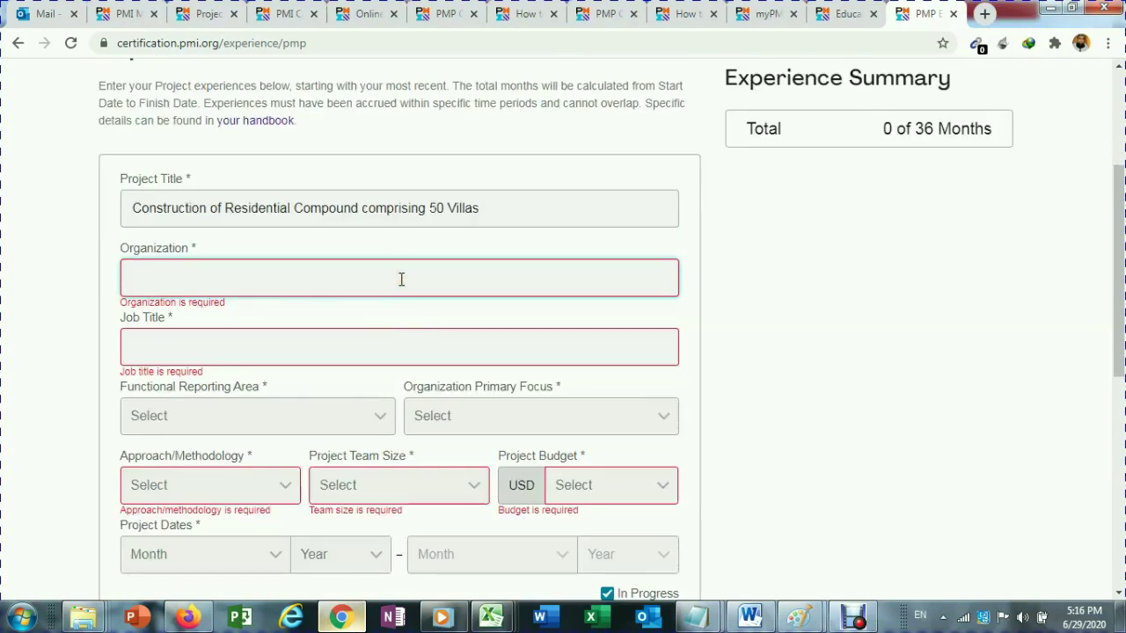
type("ABC Contractors")
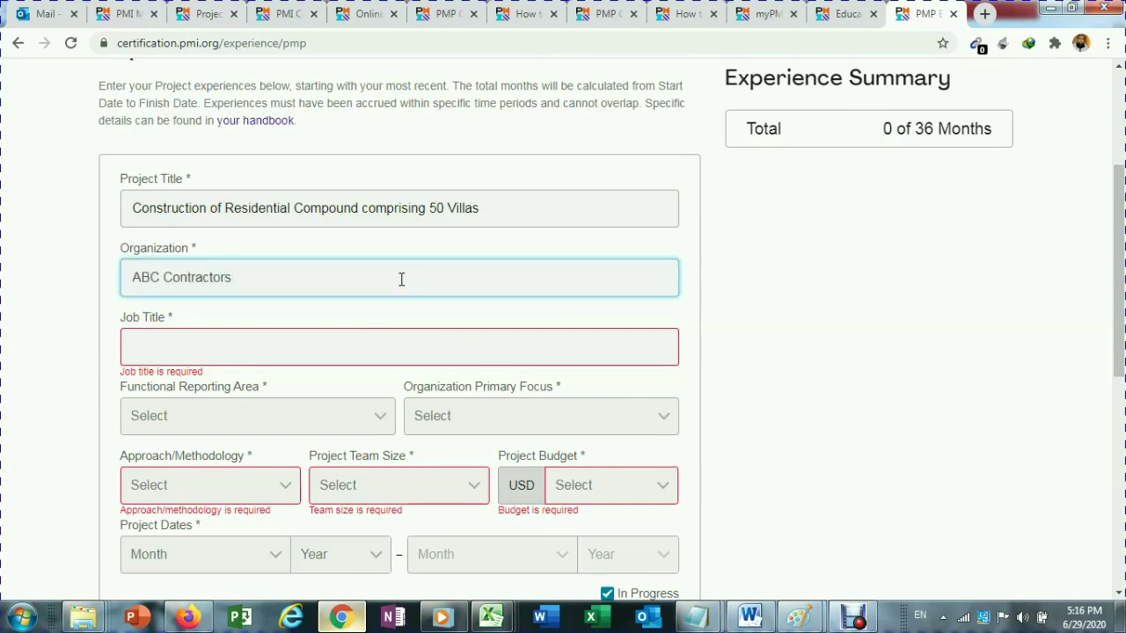
left_click(212, 358)
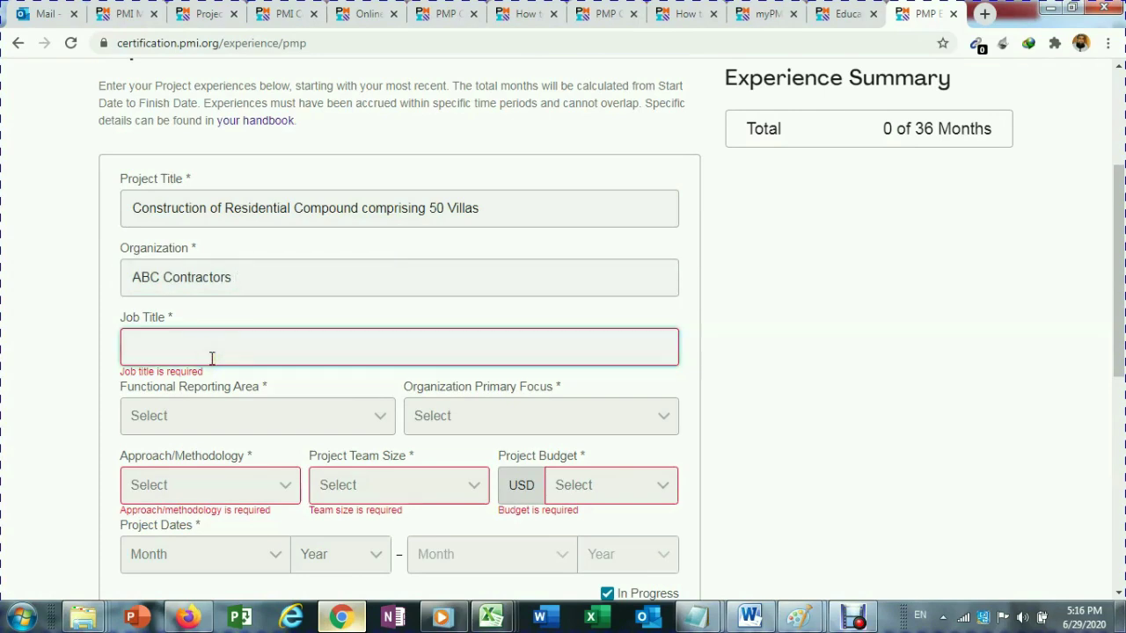
type("Project Manager")
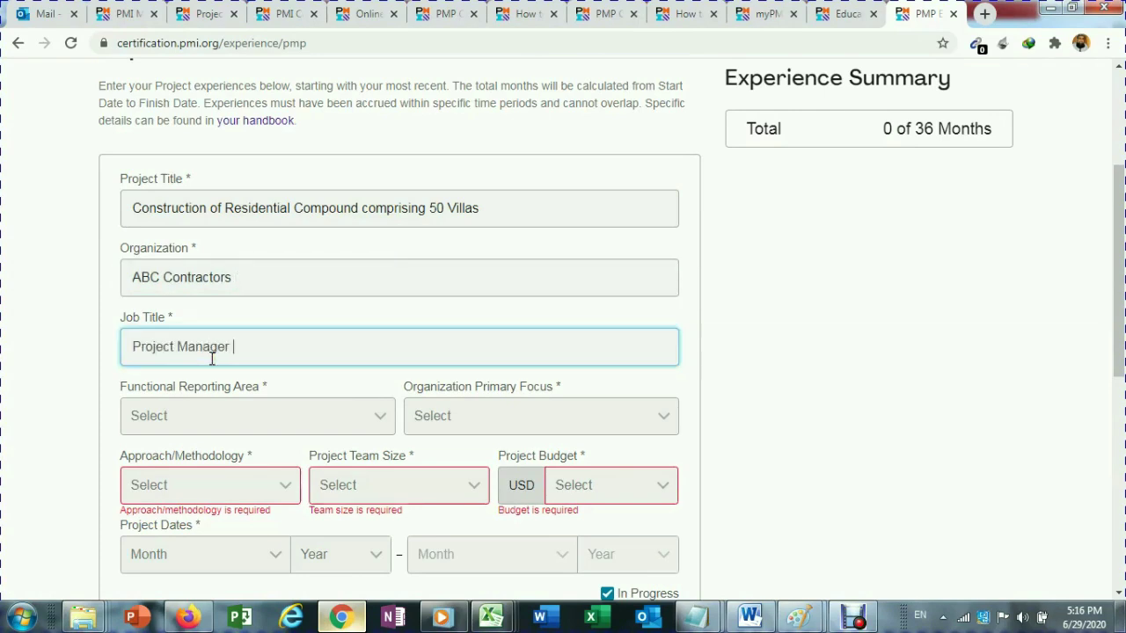
key("Tab")
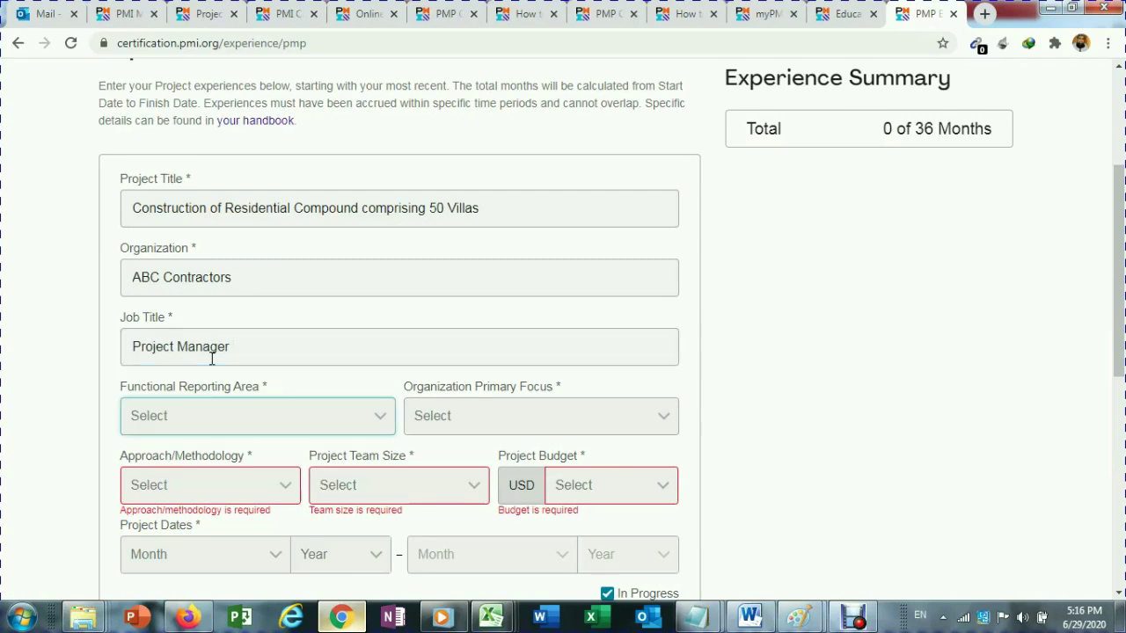
Step: Set the Functional Reporting Area to PM Department or PMO and the Organization Primary Focus to Construction
scroll(220, 365, "down", 1)
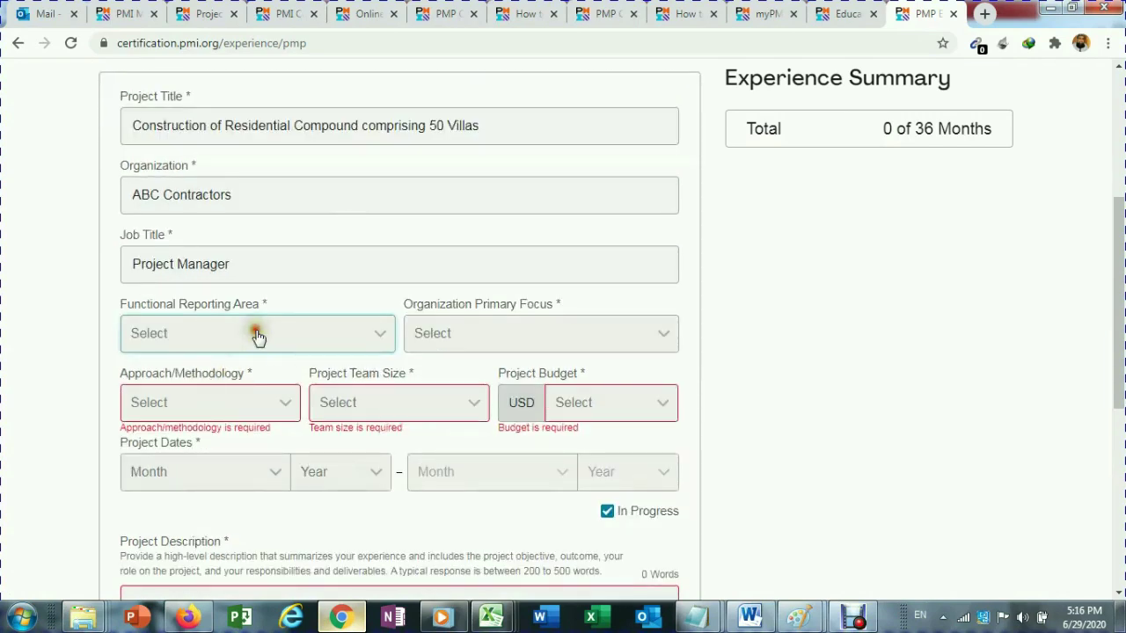
left_click(259, 337)
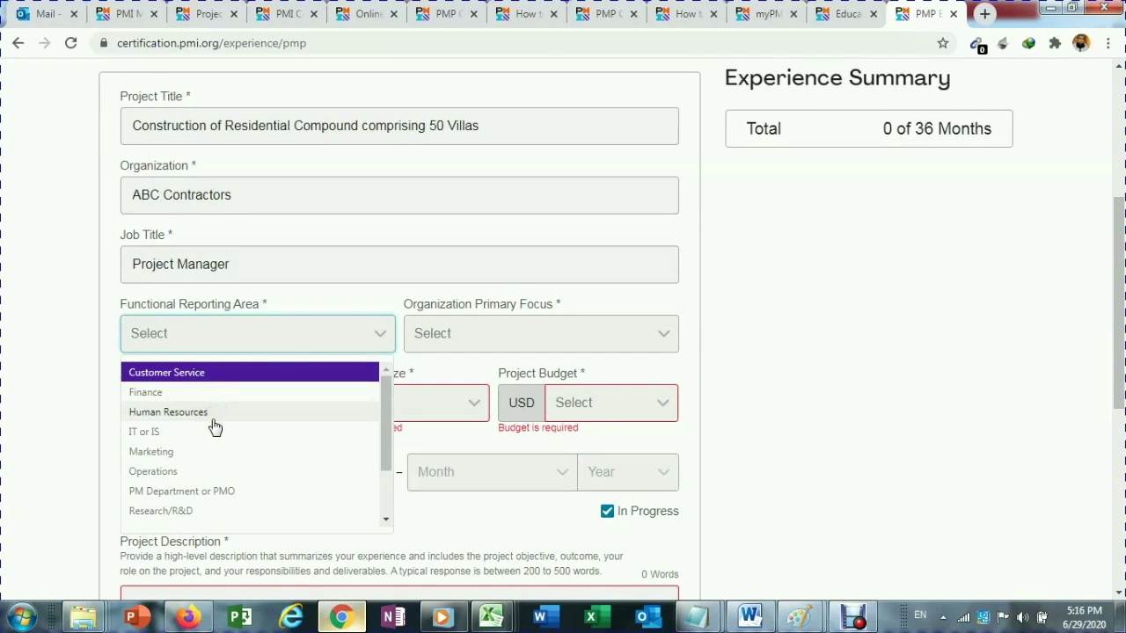
left_click(225, 493)
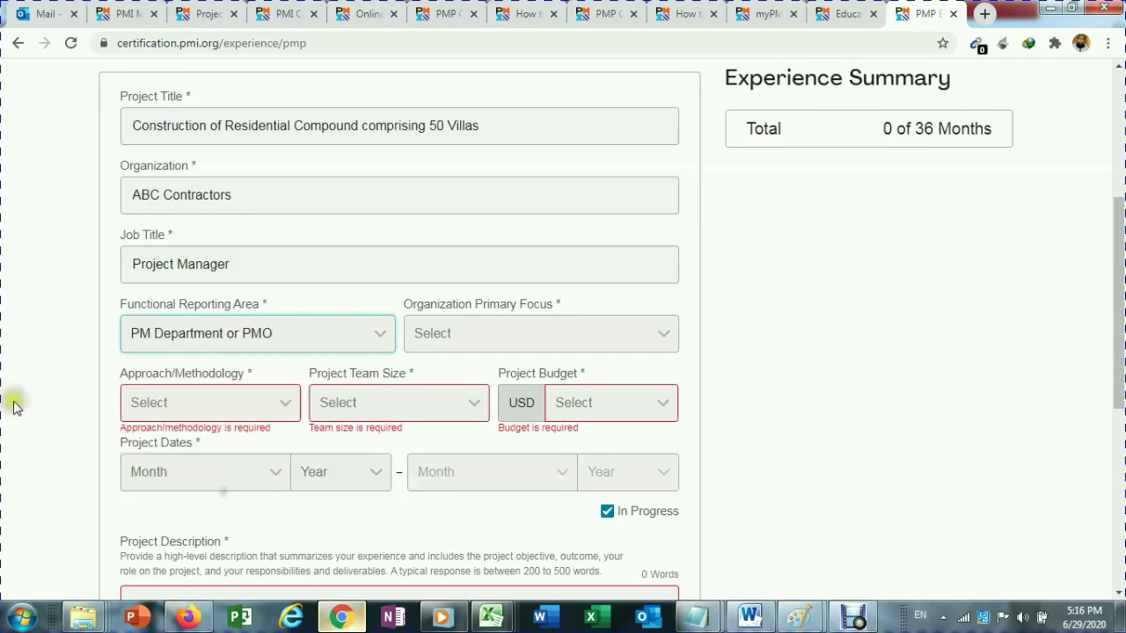
left_click(519, 343)
left_click(506, 431)
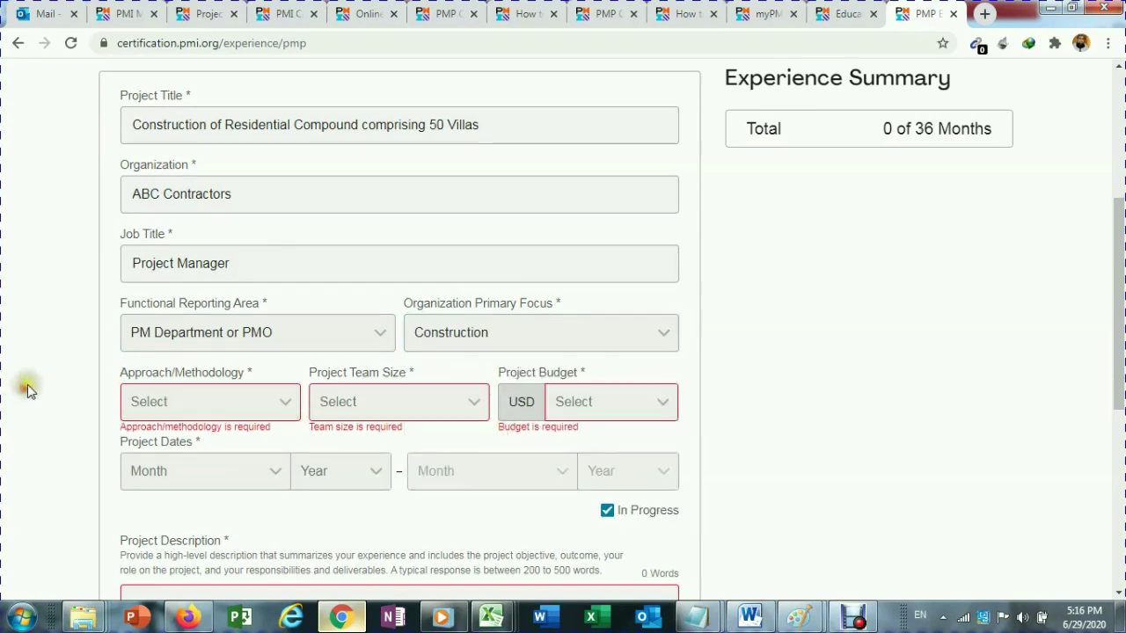
Step: Set the Approach/Methodology to Traditional (Waterfall), the Project Team Size to 20 or more and the Project Budget to $5M-$10M
scroll(27, 384, "down", 2)
left_click(194, 245)
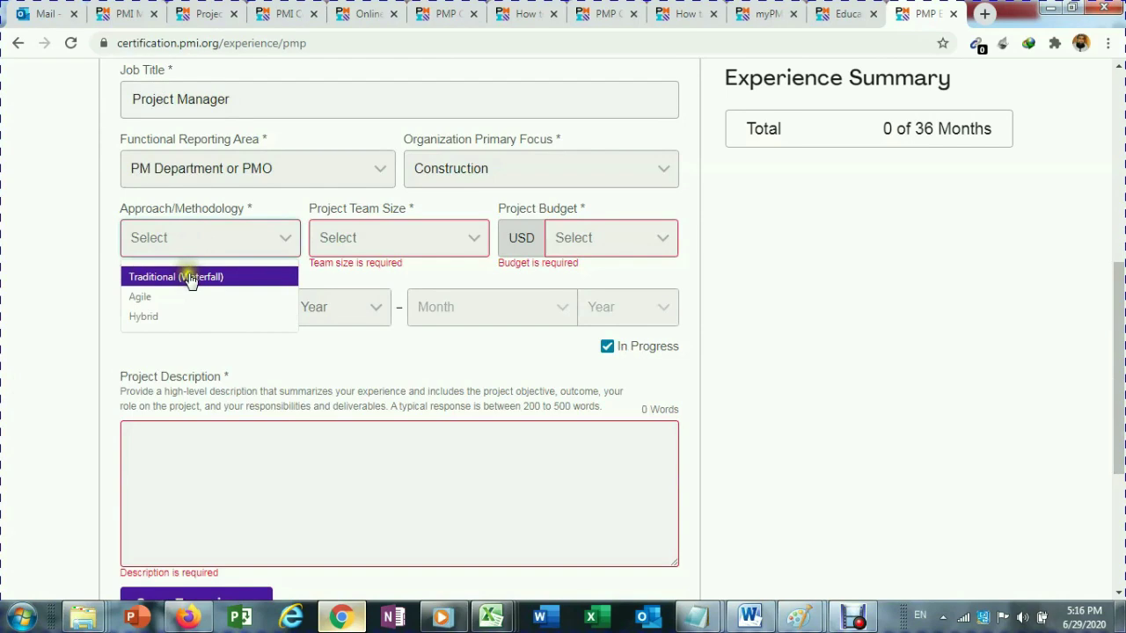
left_click(191, 277)
left_click(369, 244)
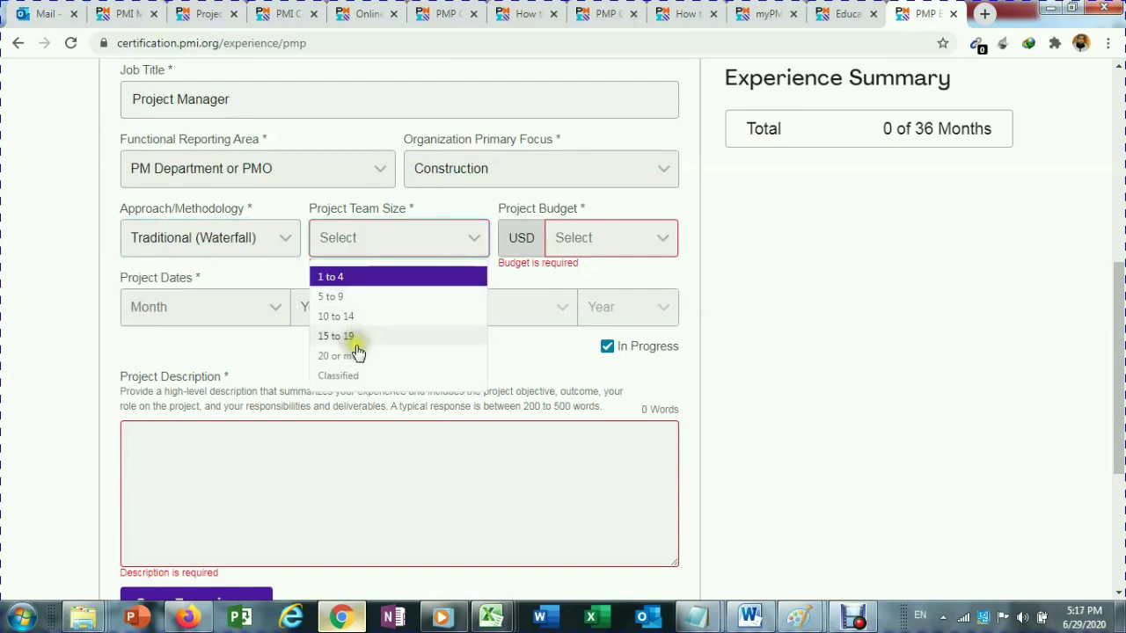
left_click(361, 357)
left_click(586, 242)
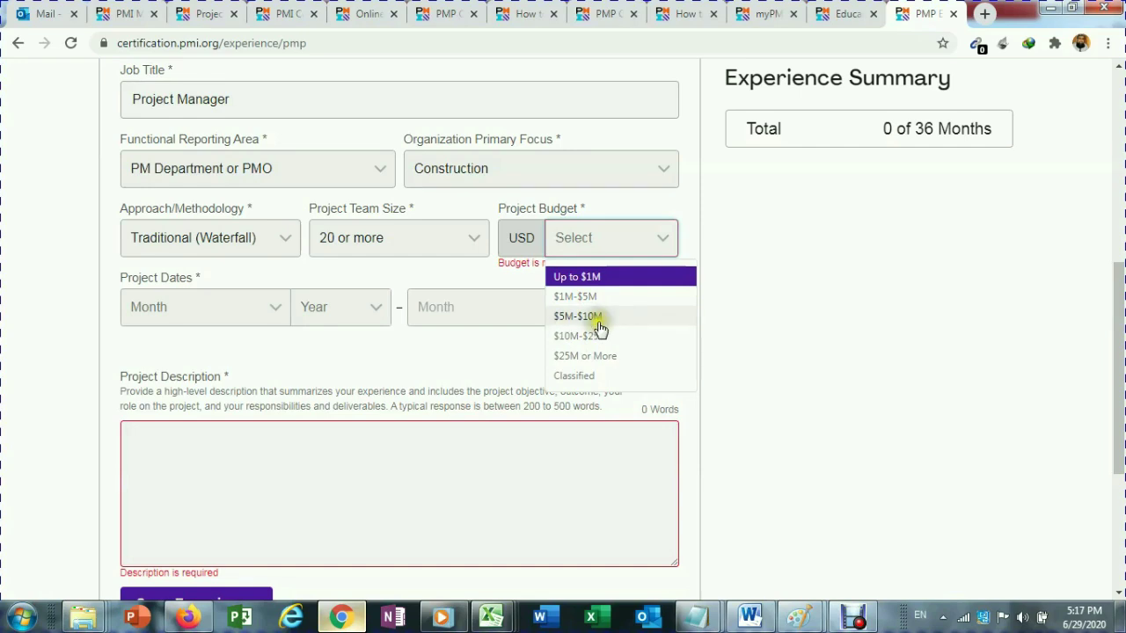
left_click(3, 317)
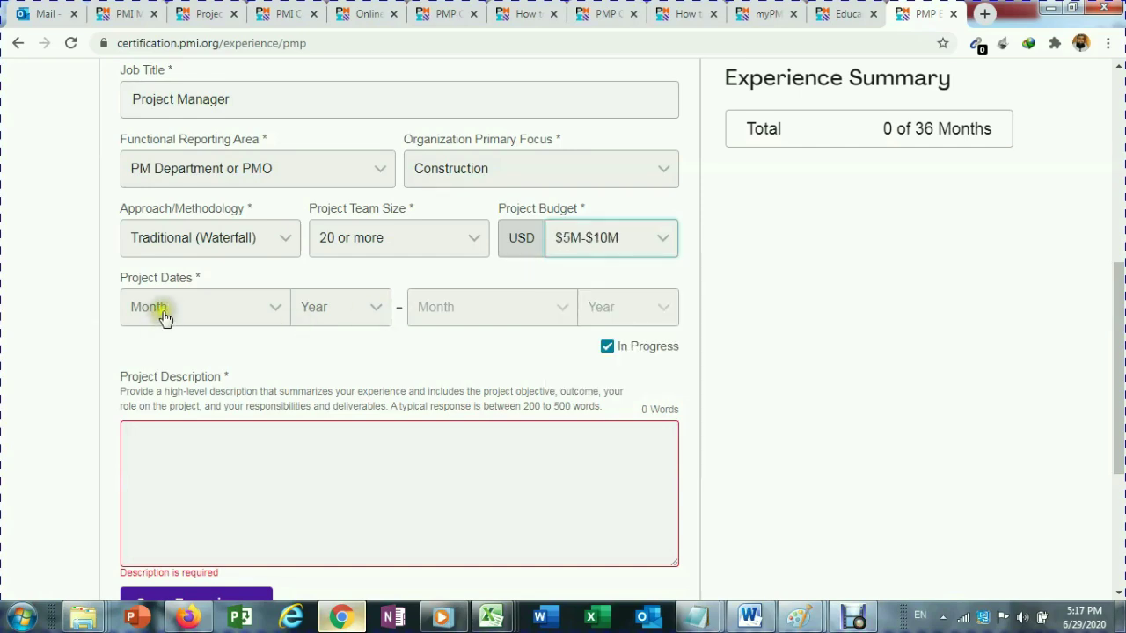
key("Tab")
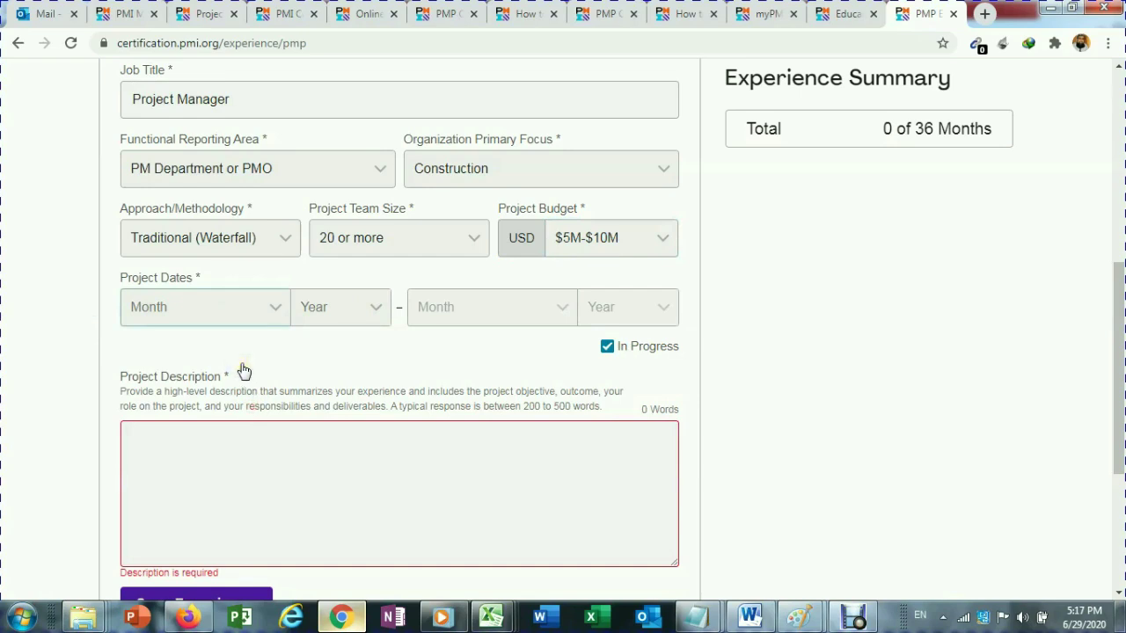
Step: Set the start of the Project Dates to March 2014
left_click(278, 322)
left_click(154, 385)
left_click(340, 315)
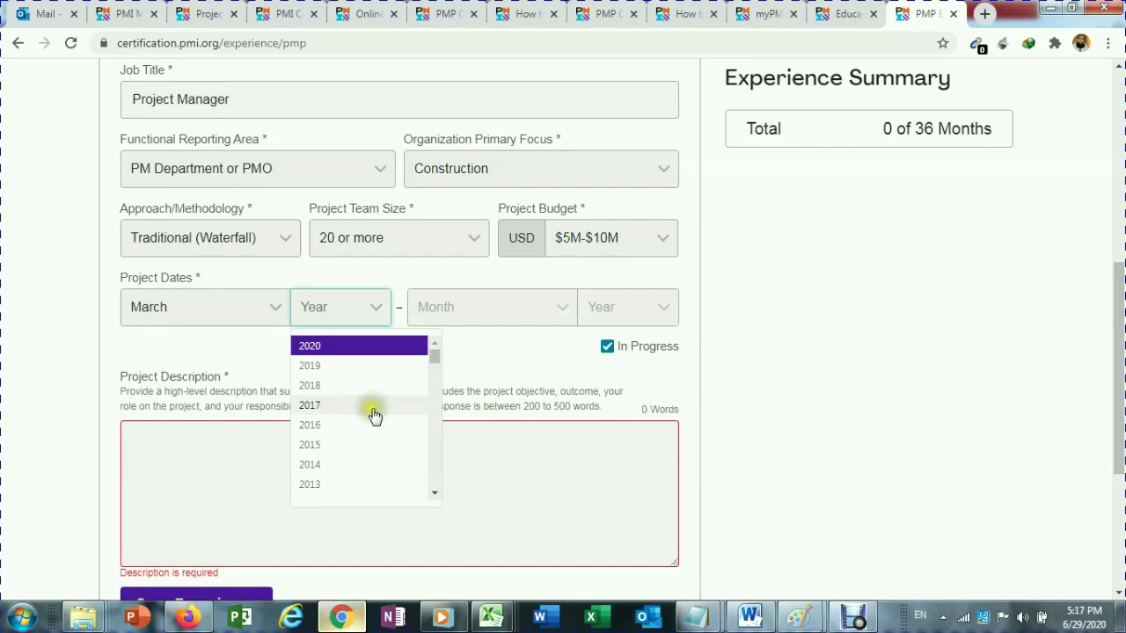
left_click(309, 465)
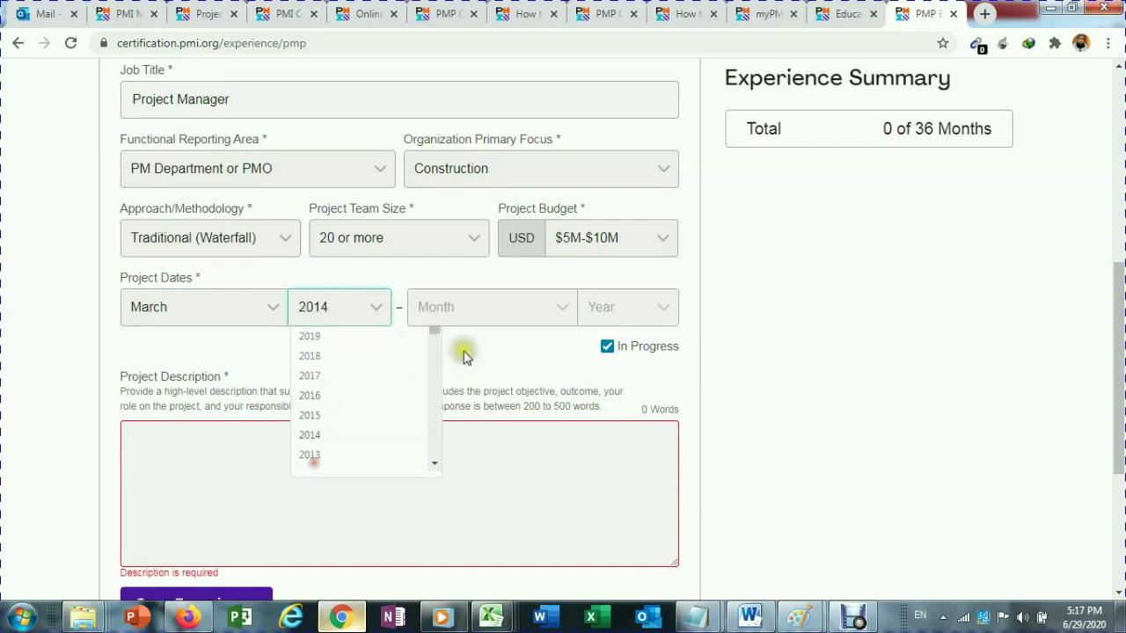
Step: Clear the In Progress option and set the end of the Project Dates to April 2020
left_click(464, 316)
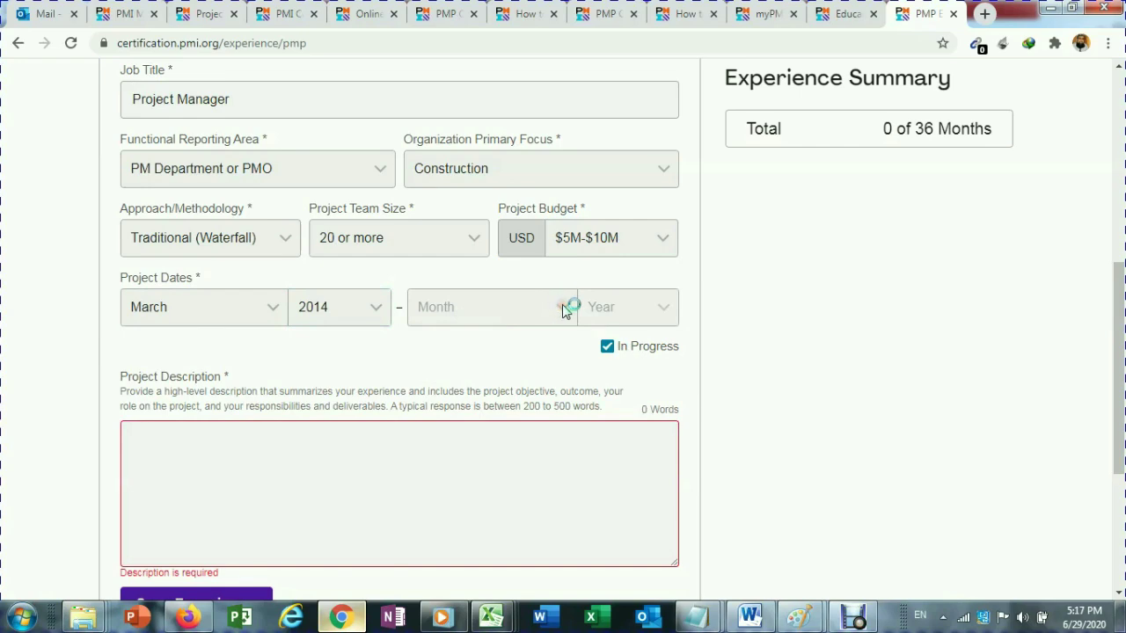
left_click(607, 347)
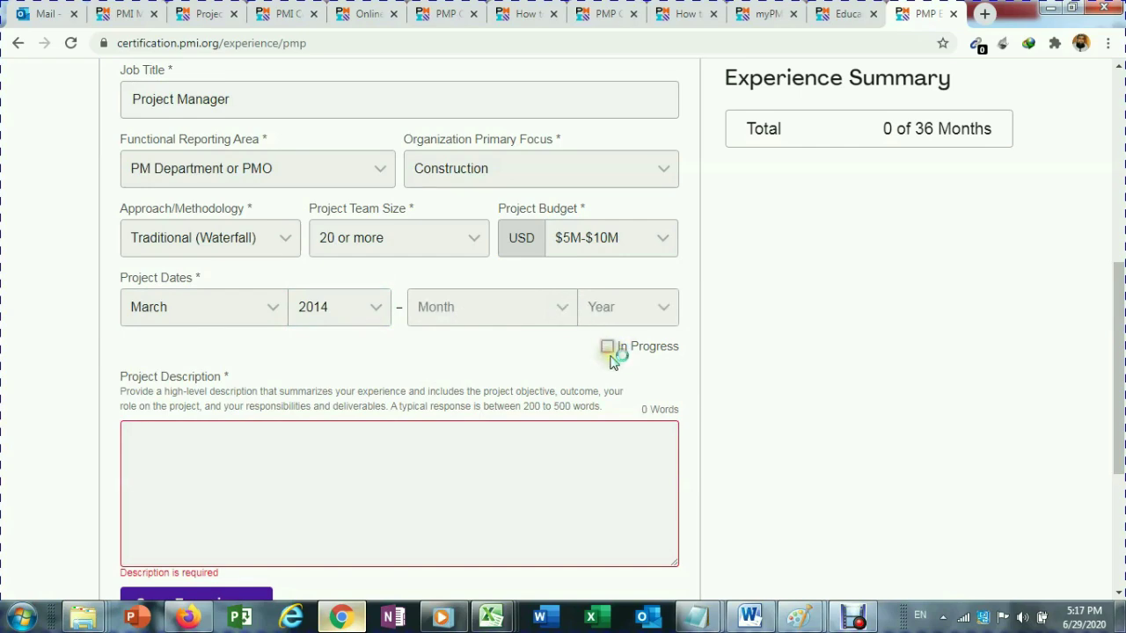
left_click(522, 314)
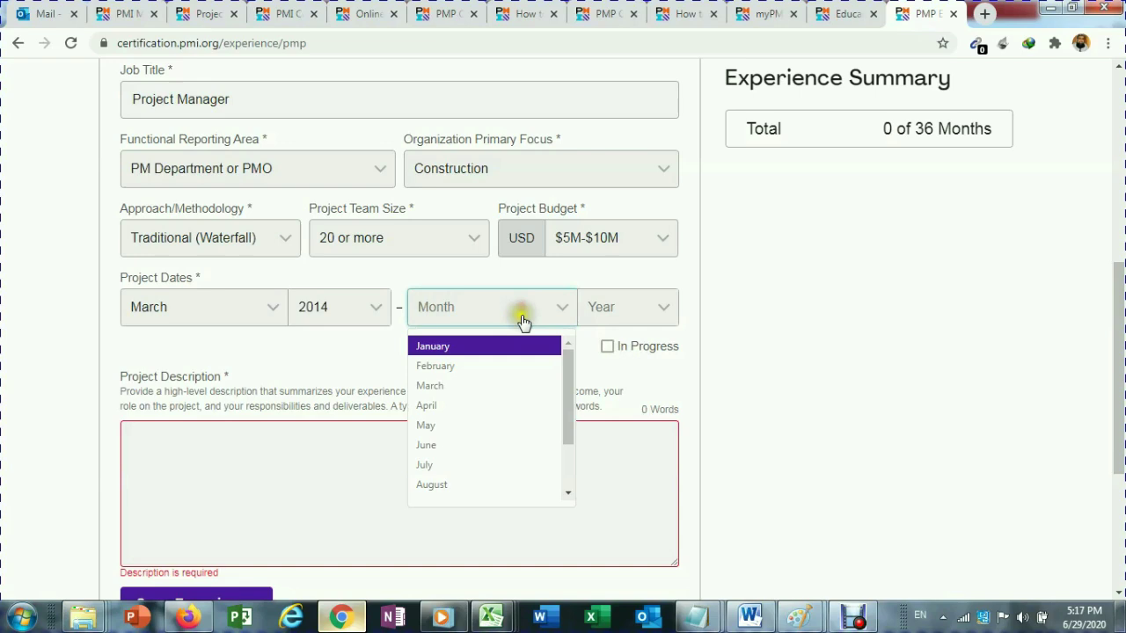
left_click(488, 409)
left_click(640, 319)
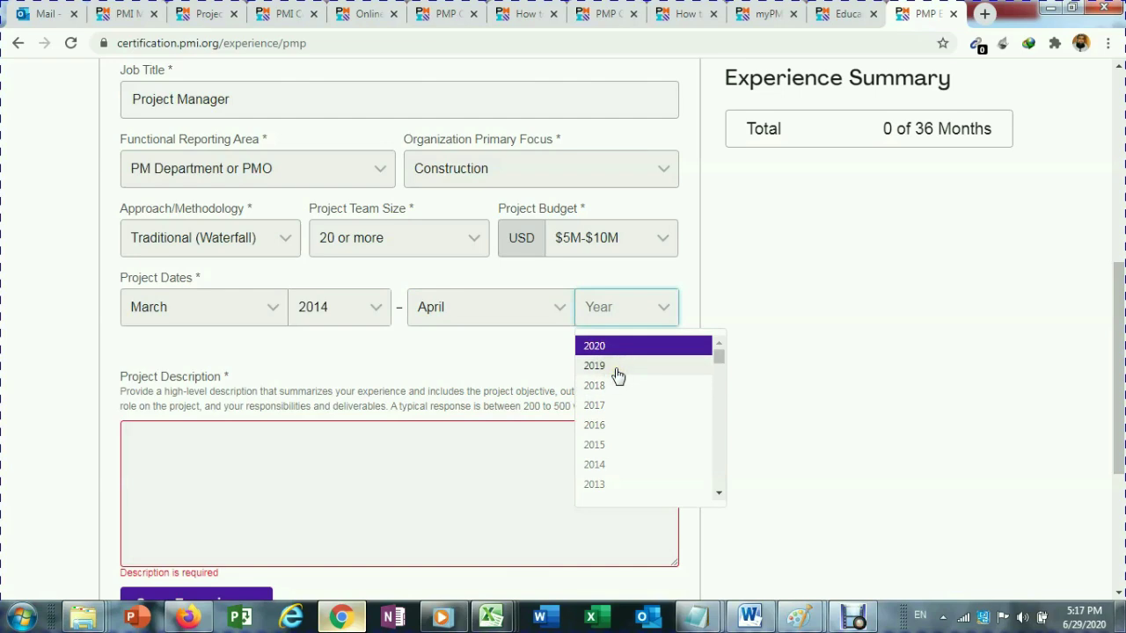
left_click(613, 348)
Step: Copy the project description text from the prepared Construction sample into the application's Project Description in the browser
left_click(451, 461)
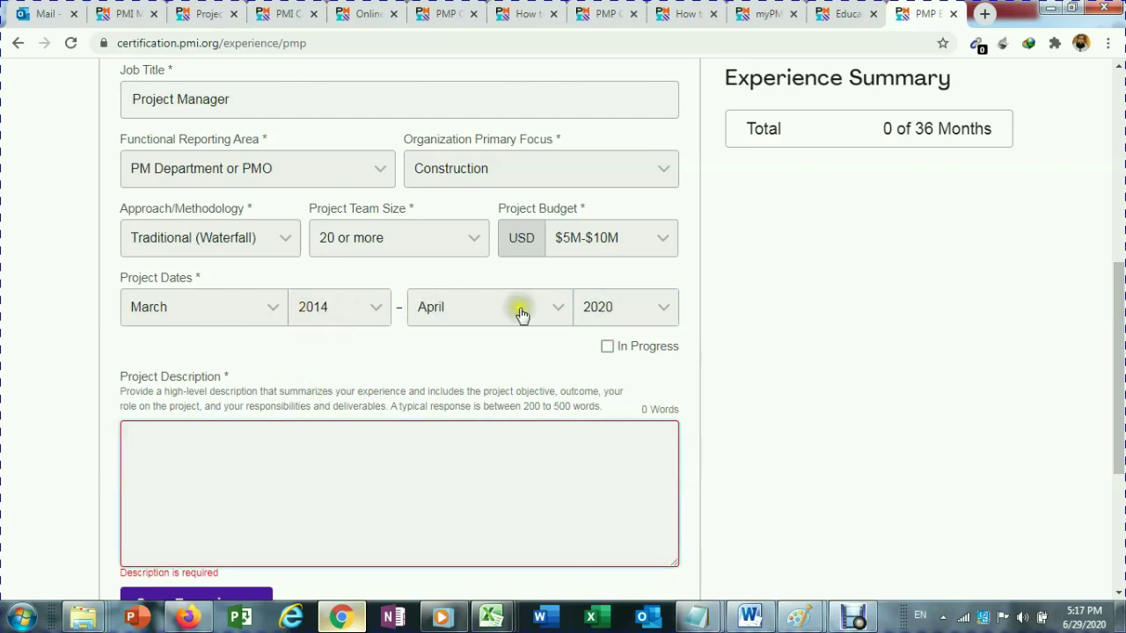
left_click(477, 469)
key("alt+Tab")
left_click_drag(173, 263, 536, 466)
key("alt+Tab")
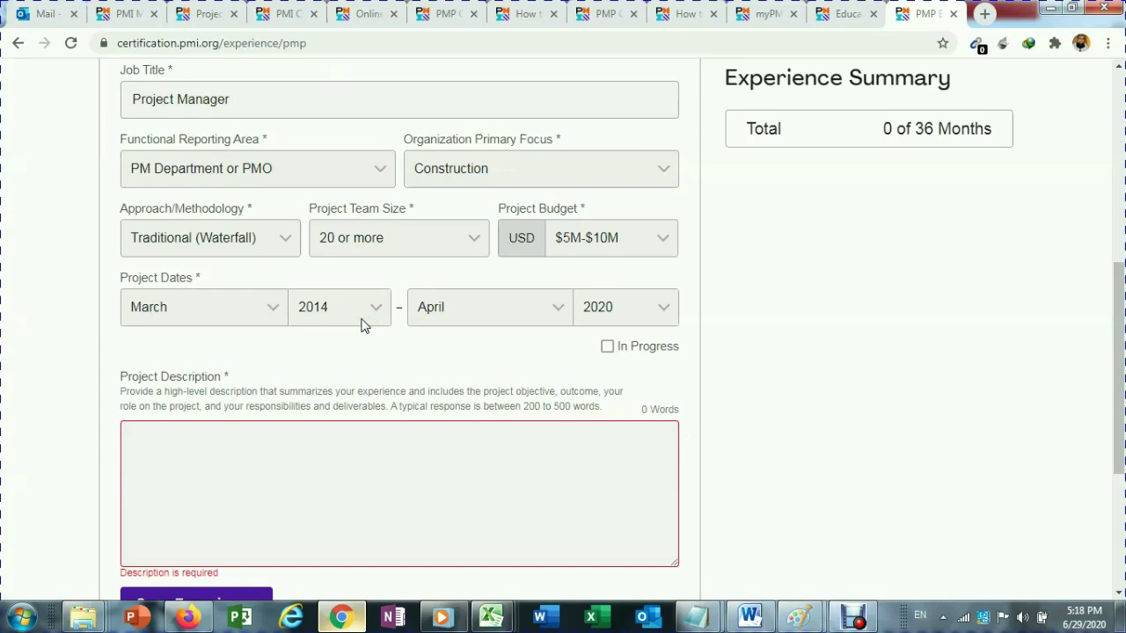
key("ctrl+v")
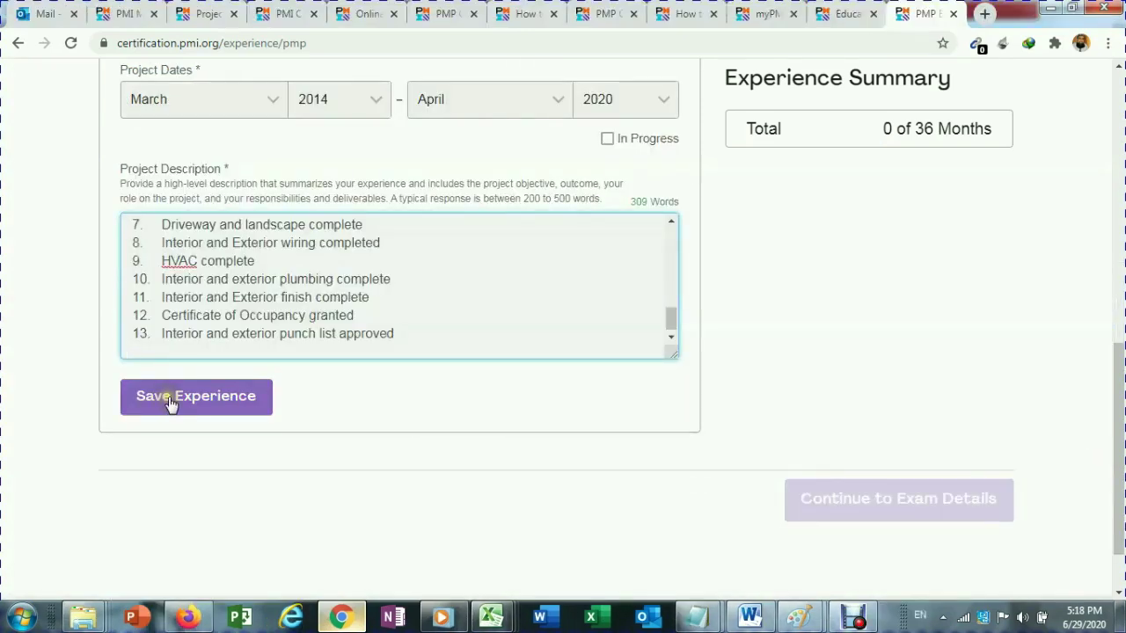
Step: Save the project experience and continue to the Exam Details section
left_click(170, 398)
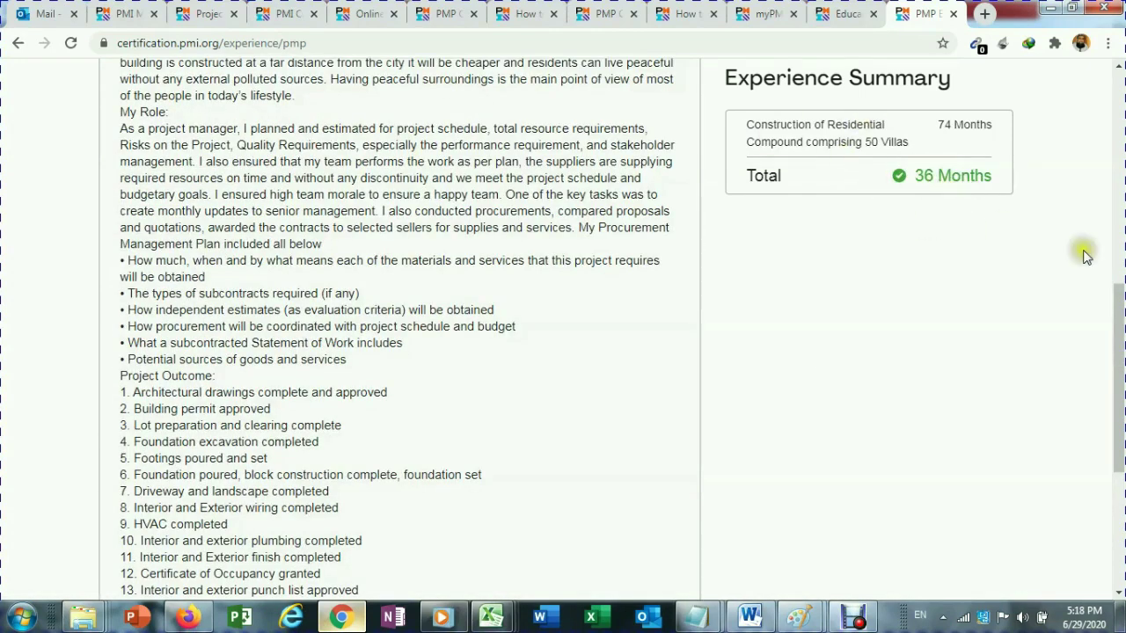
left_click_drag(1119, 344, 1122, 462)
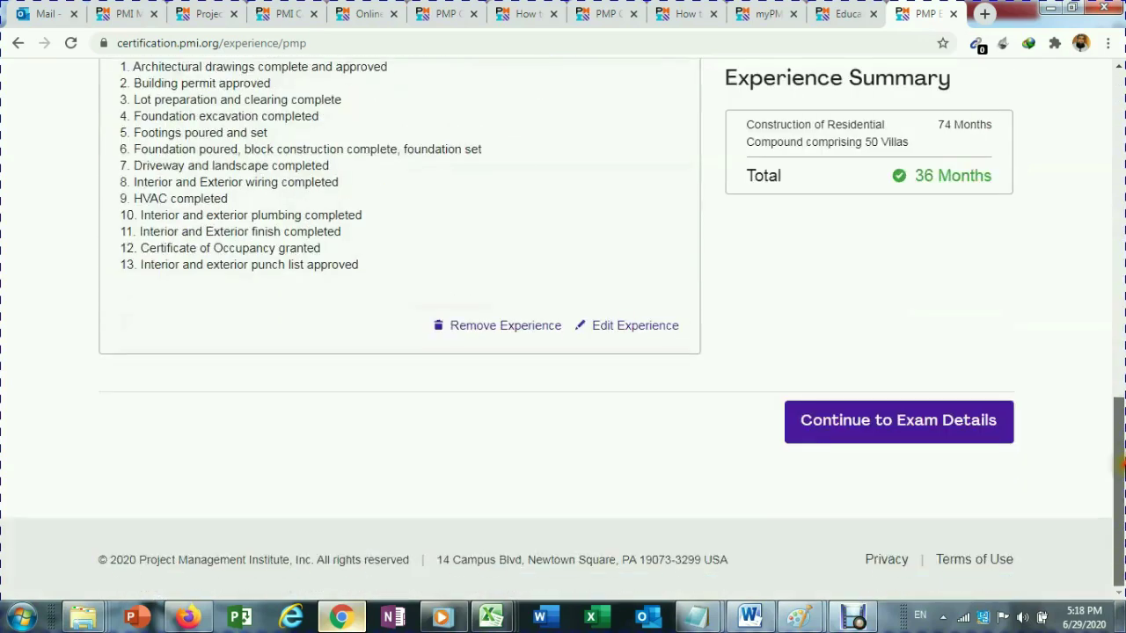
left_click(904, 422)
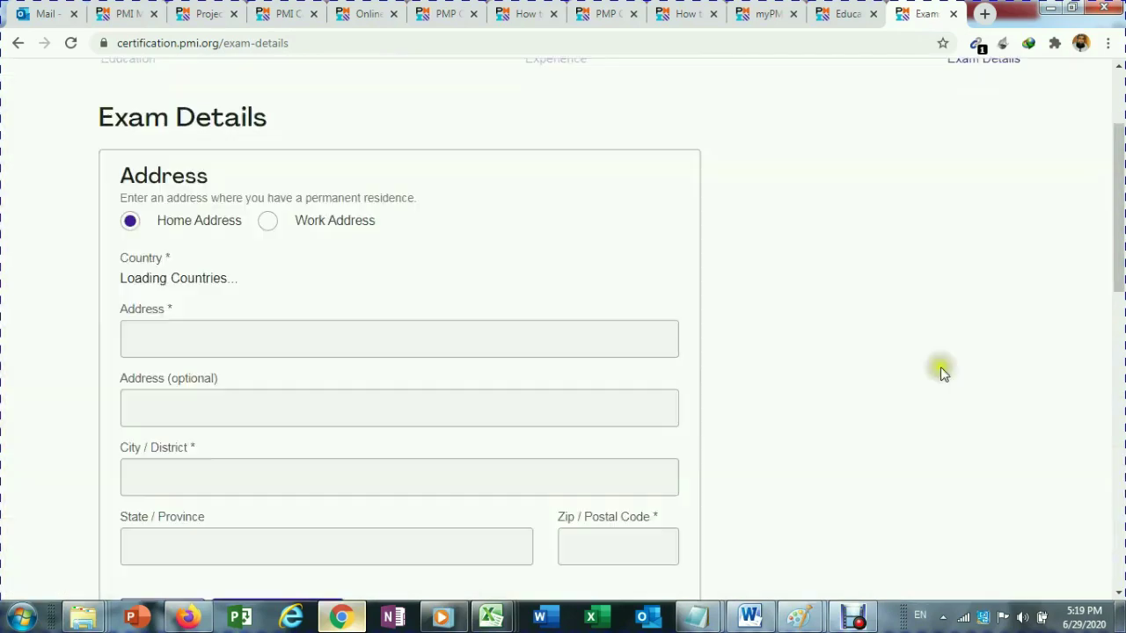
Step: Review the Exam Details: address, names on identification and certificate, contact details, exam location and exam accommodations
scroll(942, 375, "down", 1)
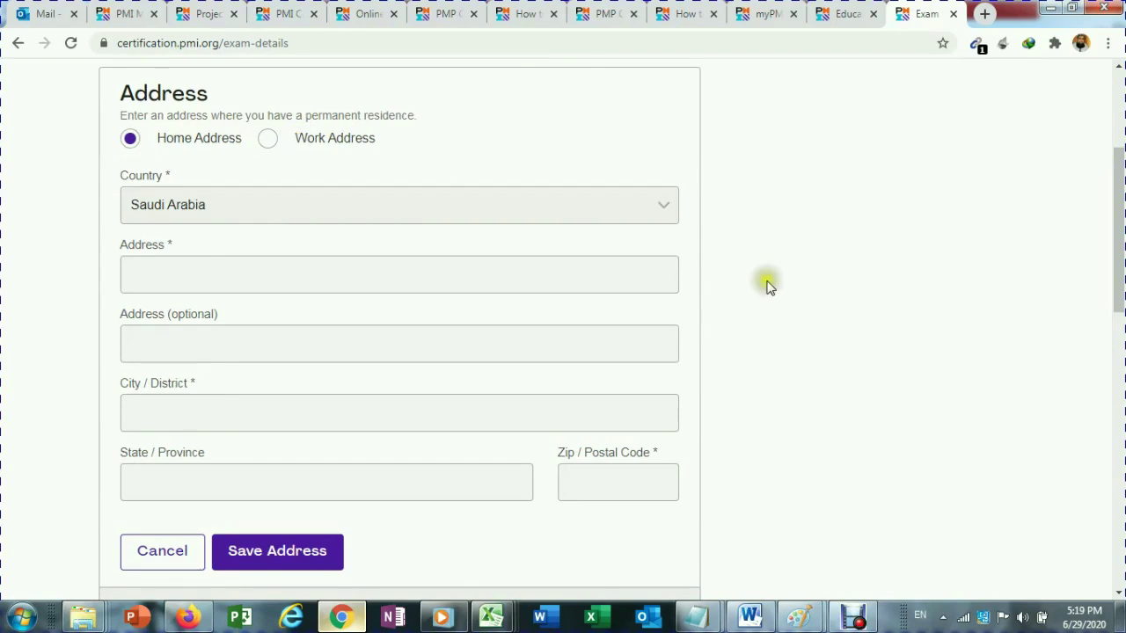
scroll(811, 332, "down", 5)
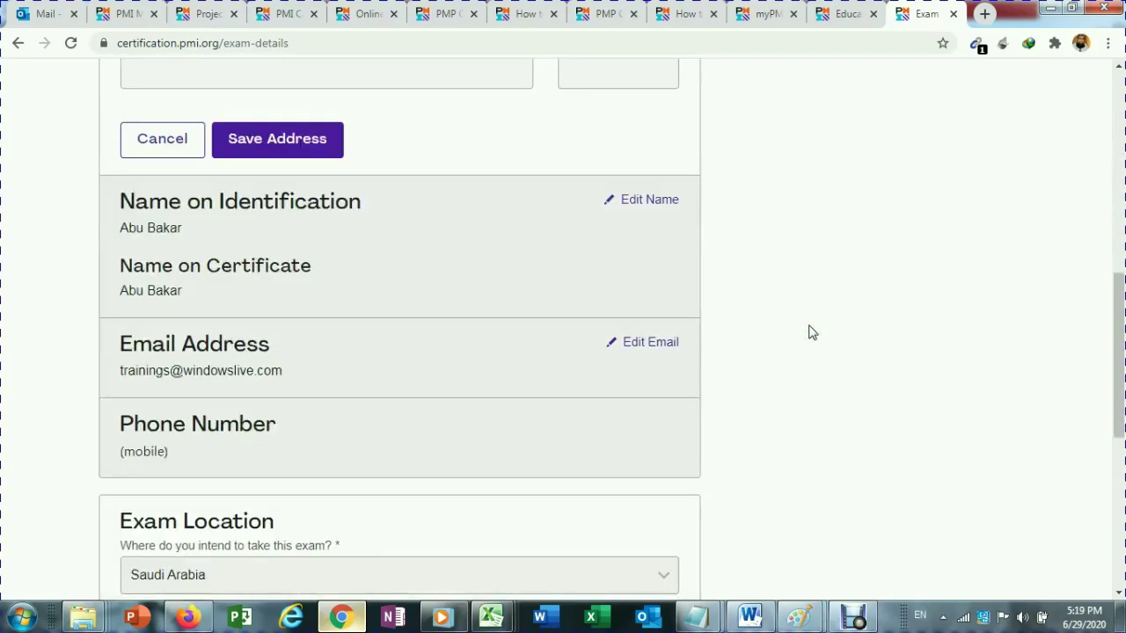
scroll(811, 332, "down", 1)
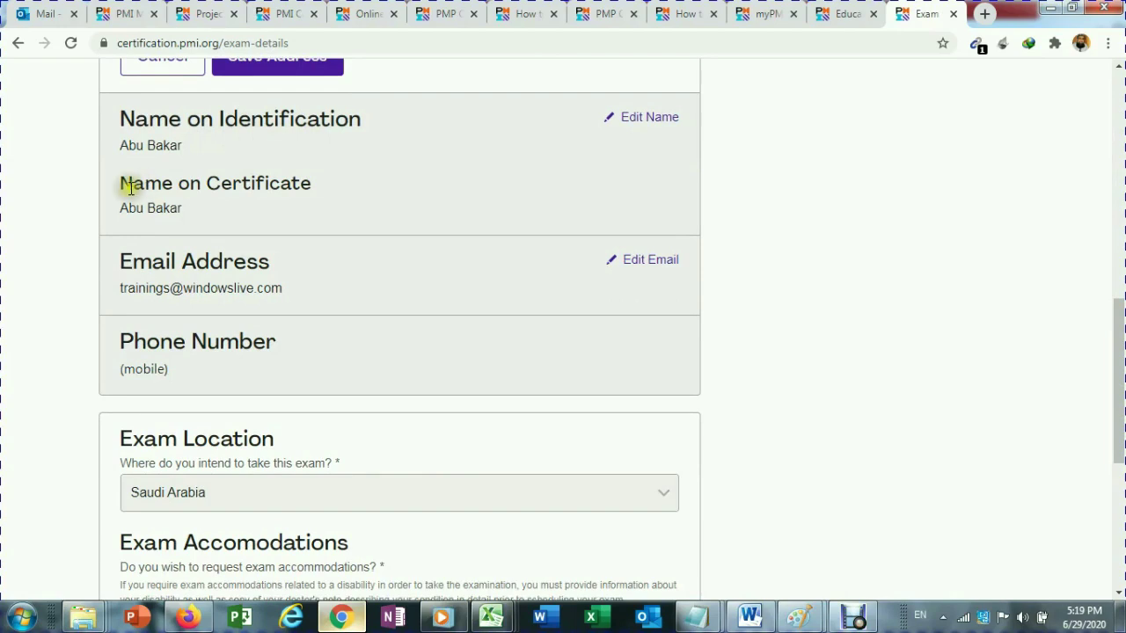
left_click_drag(130, 187, 183, 207)
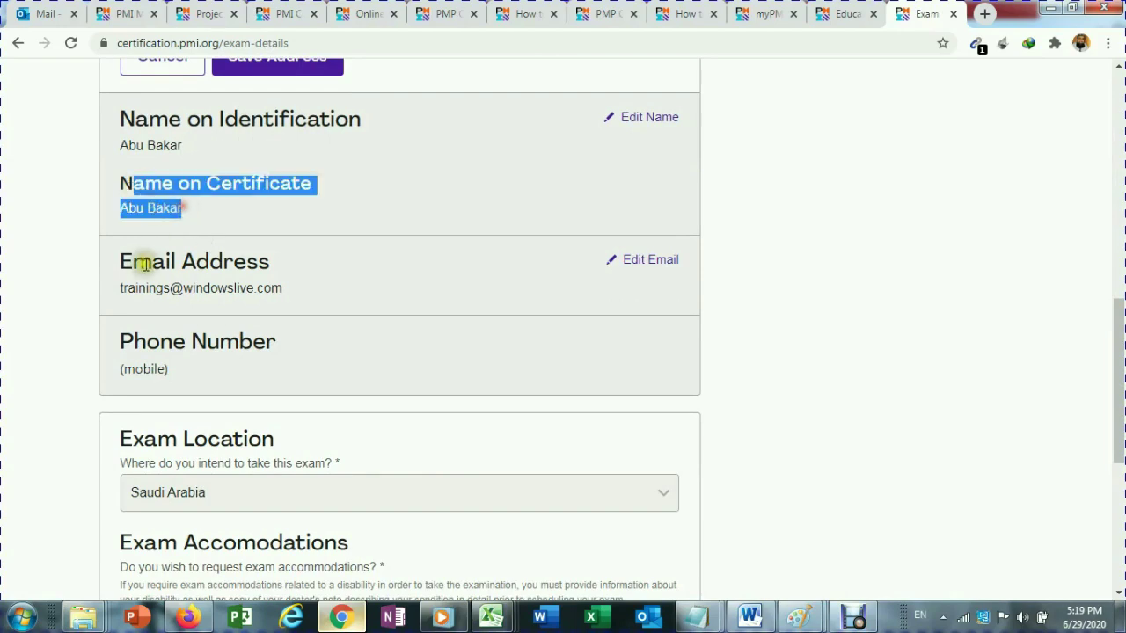
scroll(188, 352, "down", 1)
scroll(372, 327, "down", 2)
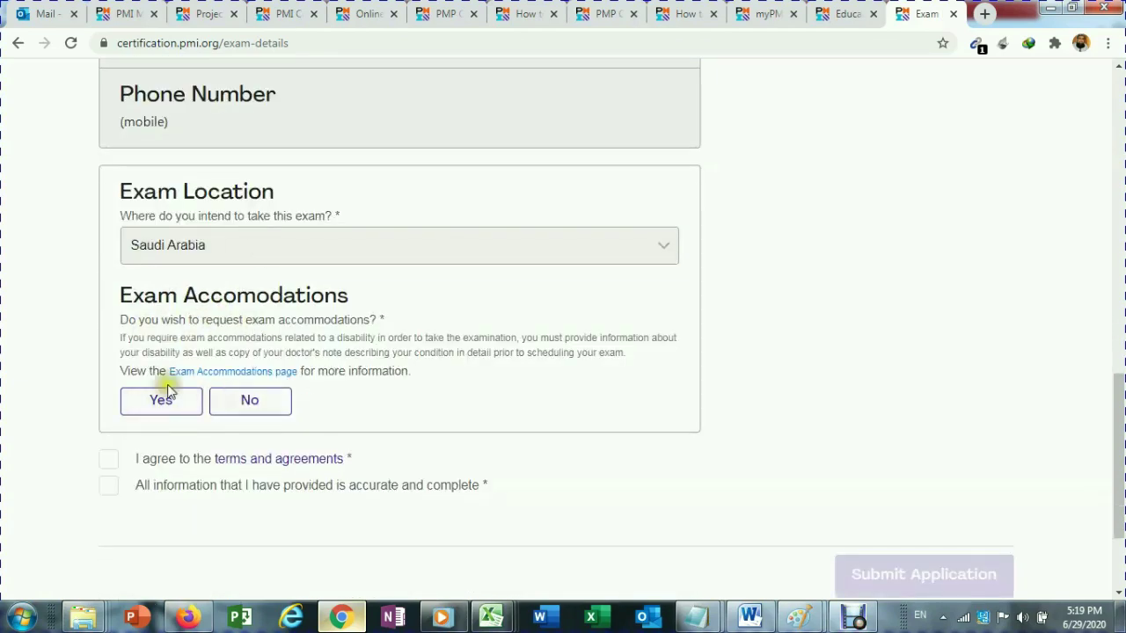
Step: Agree to the terms and agreements and declare that all provided information is accurate and complete
left_click(108, 462)
left_click(110, 488)
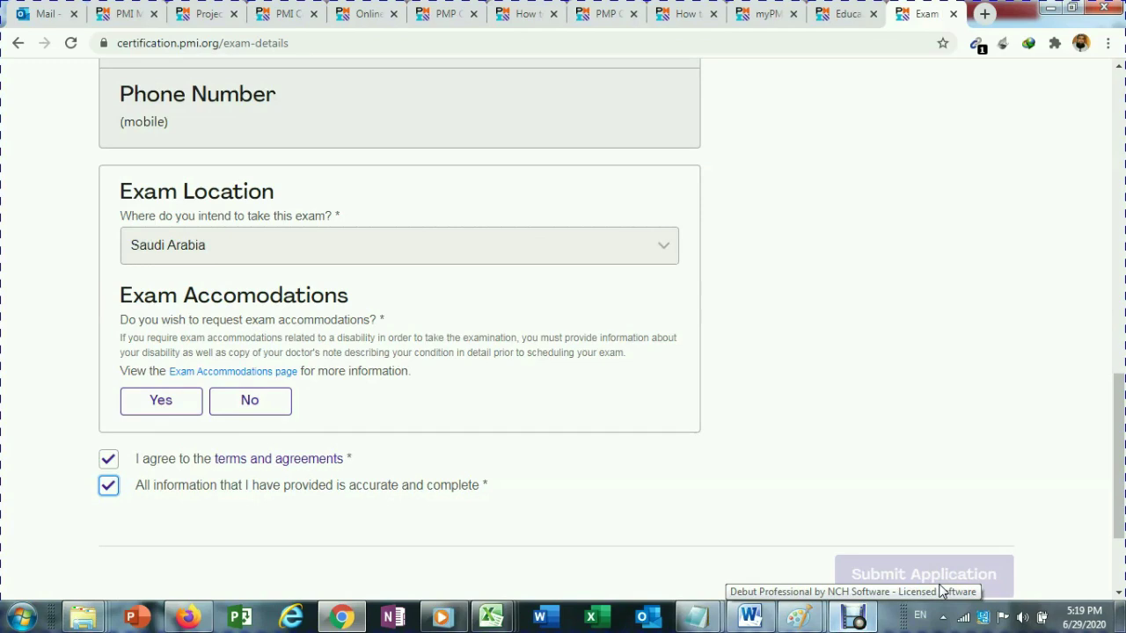
scroll(1115, 550, "down", 2)
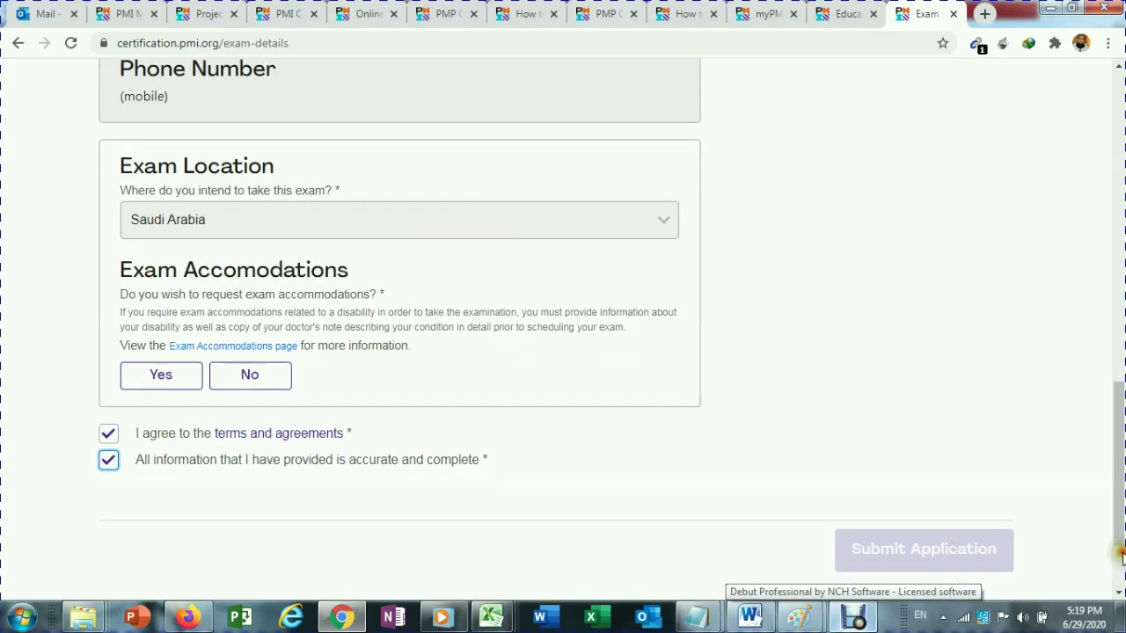
scroll(1119, 493, "up", 3)
left_click_drag(1119, 449, 1119, 528)
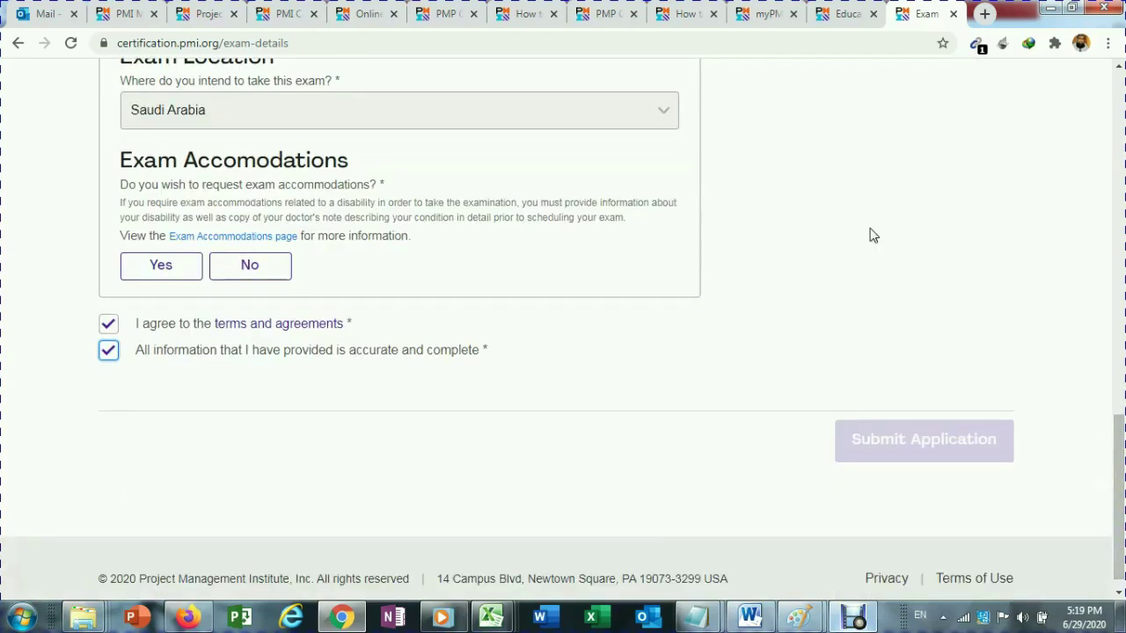